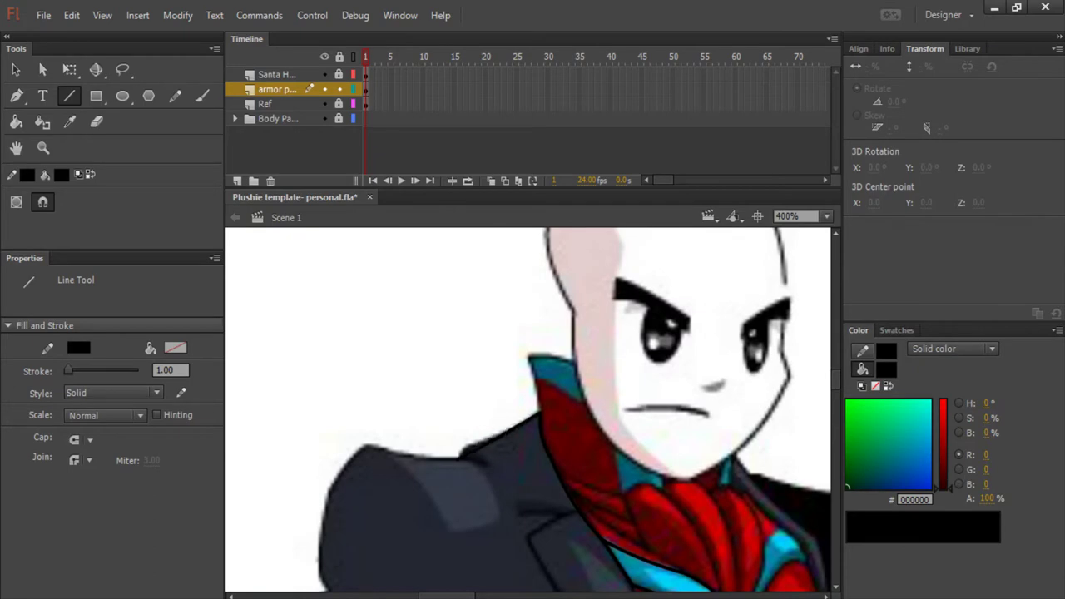
- Trace the inner edge of the vest's blue button strip with the Line tool
key(ctrl+minus)
key(ctrl+equal)
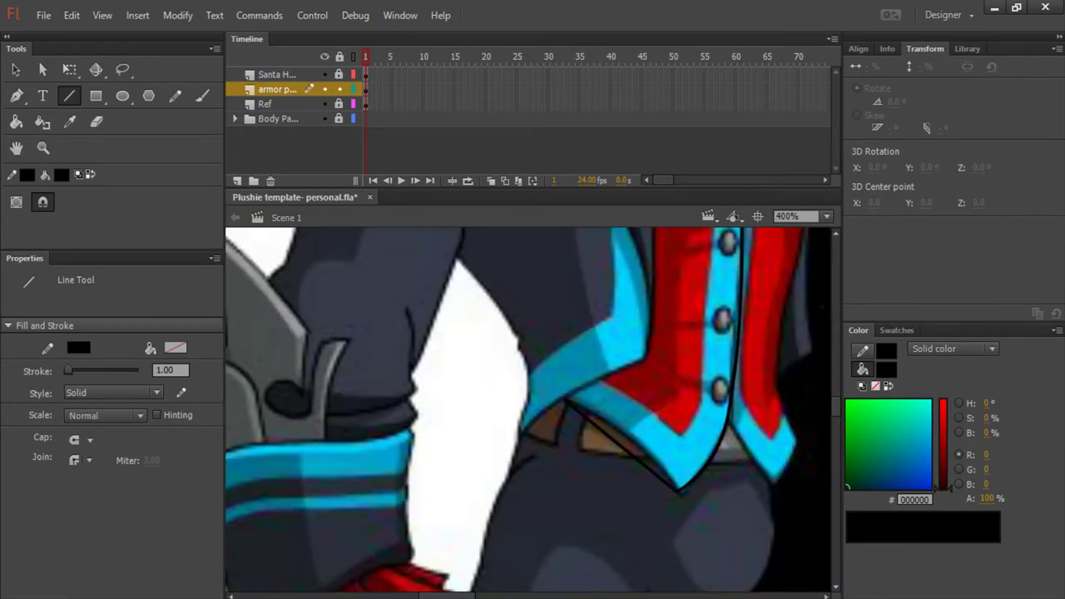
key(ctrl+z)
mouse_move(607, 384)
mouse_down()
mouse_move(679, 441)
mouse_move(713, 246)
mouse_up()
scroll(679, 441, up, 1)
right_click(677, 508)
key(Escape)
scroll(714, 246, up, 1)
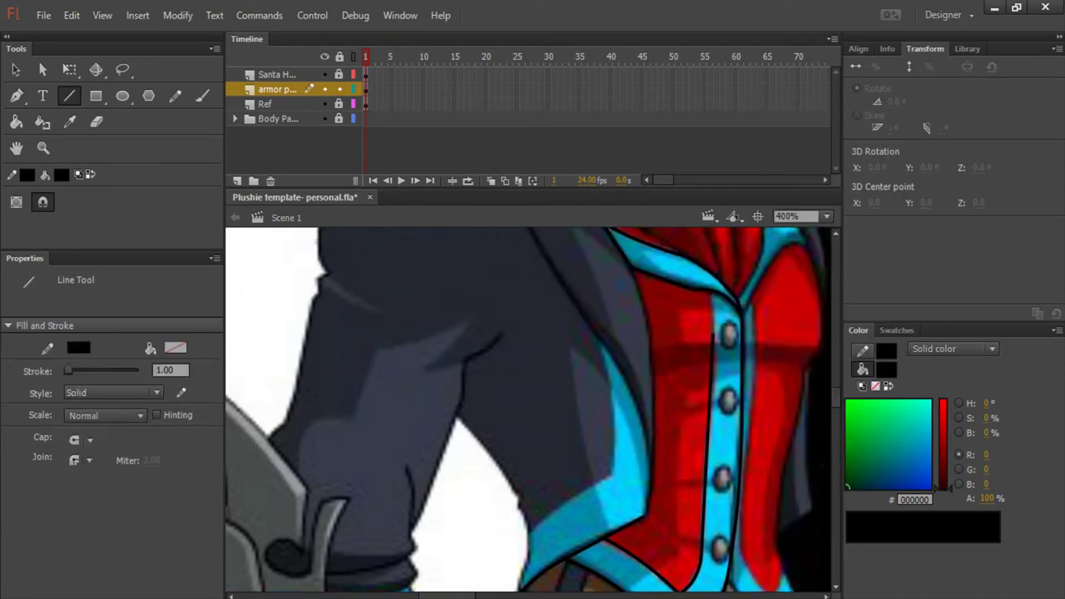
- Outline the jacket's blue hem trim and the lighter highlight panel beside it
drag(529, 529, 614, 472)
drag(643, 515, 639, 274)
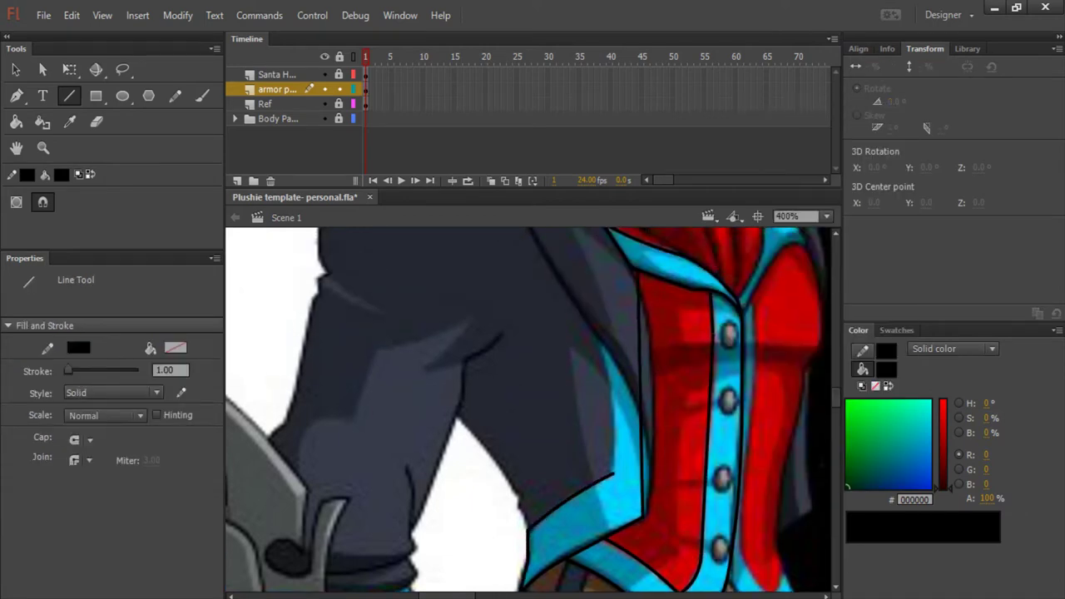
key(ctrl+z)
scroll(553, 351, up, 1)
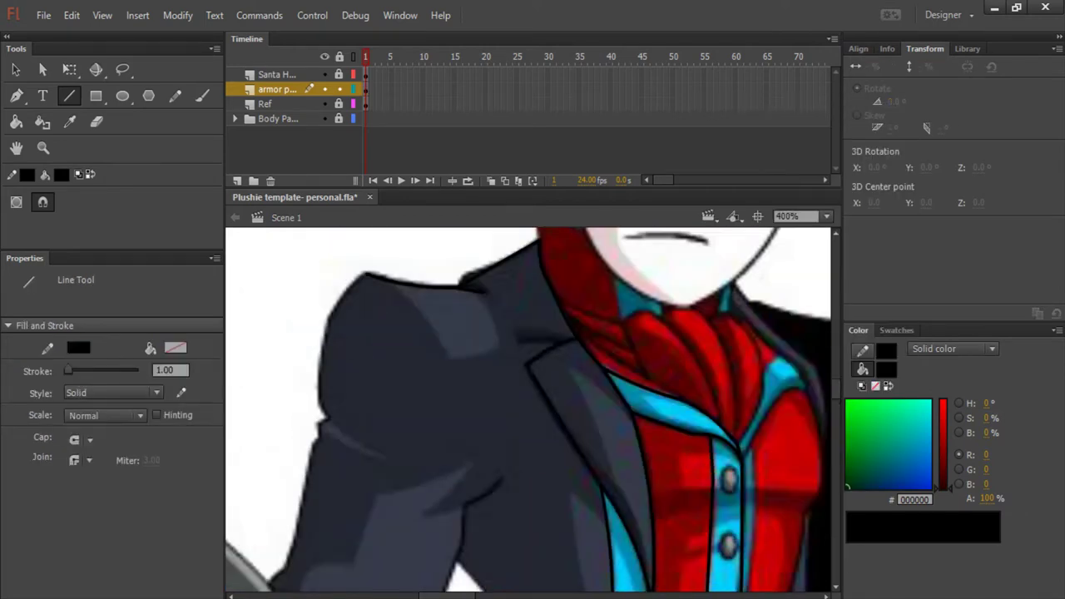
scroll(529, 410, down, 1)
drag(569, 332, 596, 473)
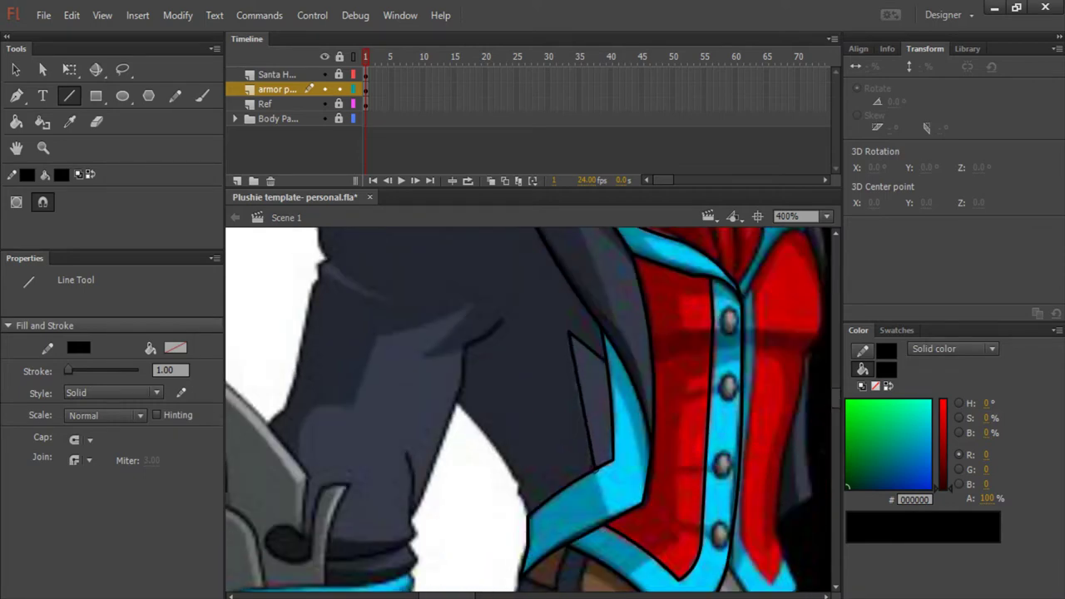
- Trace the jacket's outer shoulder and side edge and outline the crease highlights below the shoulder
scroll(528, 409, up, 1)
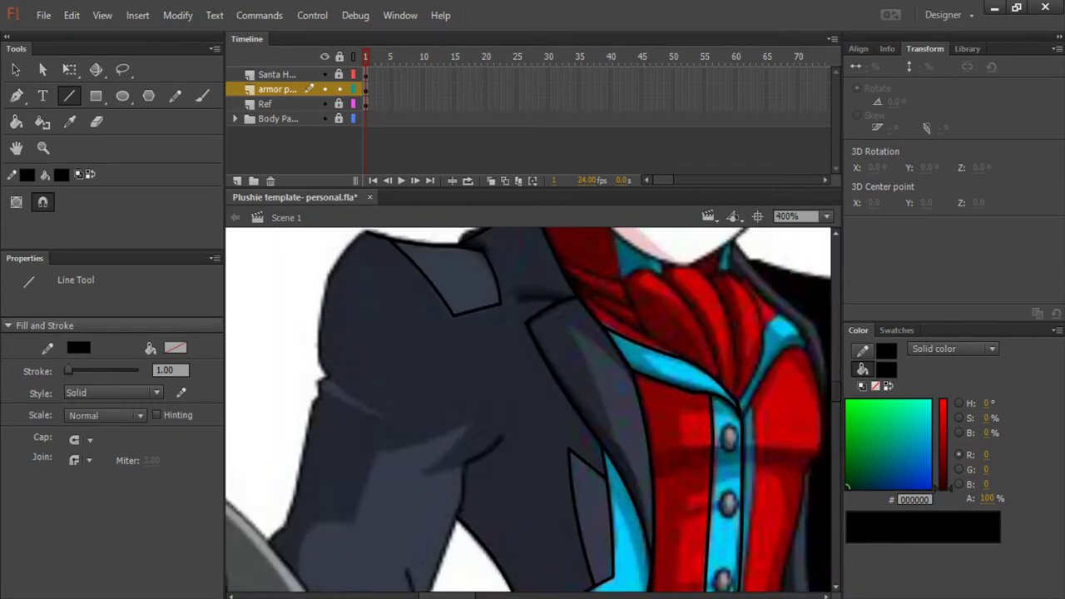
drag(366, 235, 456, 516)
mouse_move(395, 412)
mouse_down()
mouse_move(341, 399)
mouse_move(393, 416)
mouse_up()
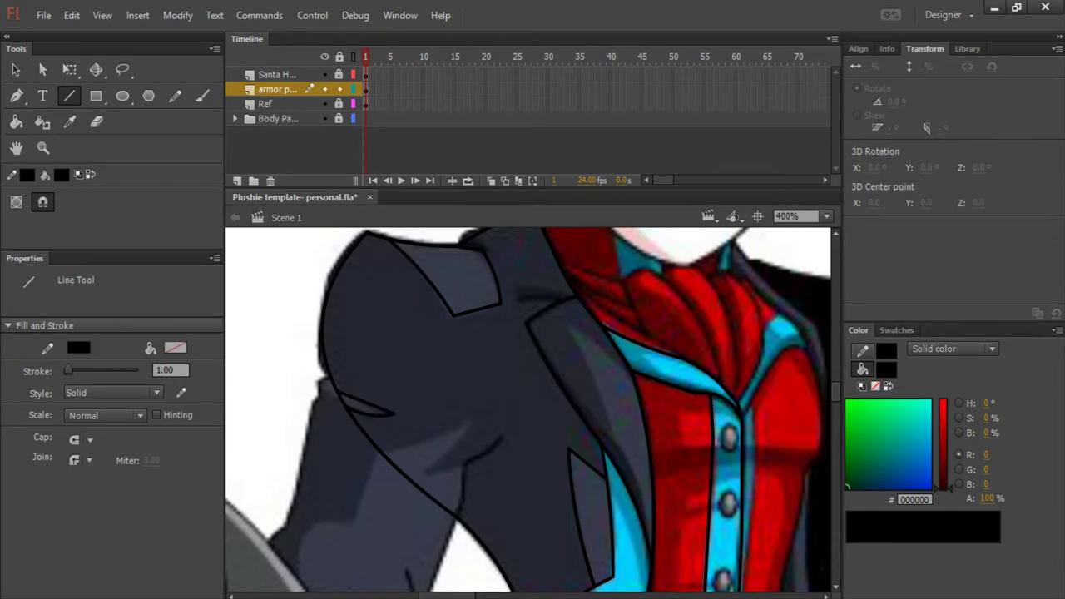
drag(474, 423, 431, 471)
drag(387, 453, 474, 423)
scroll(528, 410, right, 1)
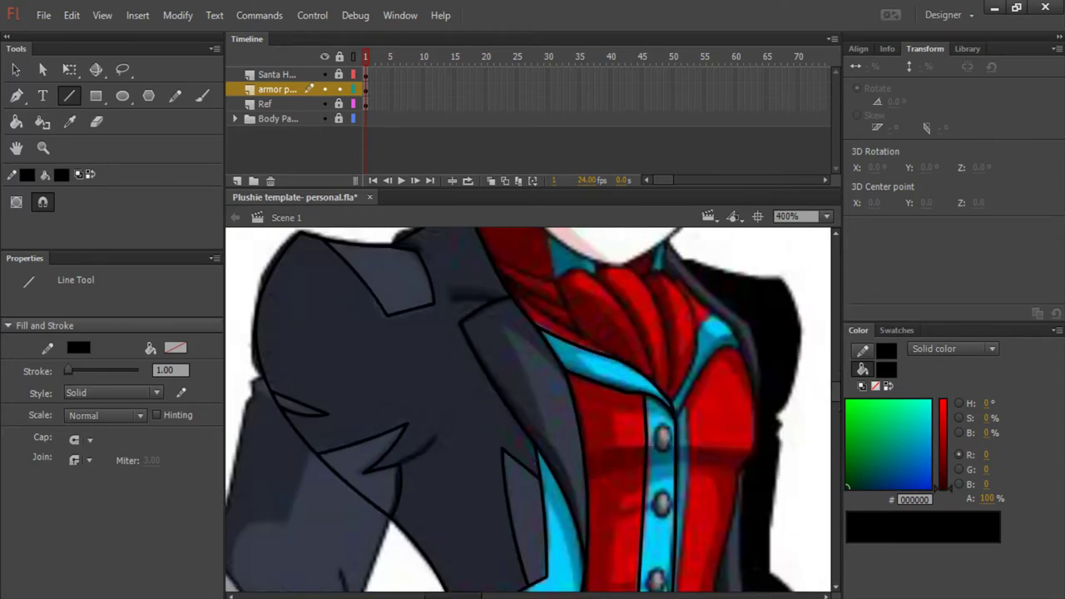
- Outline the bright red highlight patches on the vest alongside the blue button strip
scroll(528, 410, down, 1)
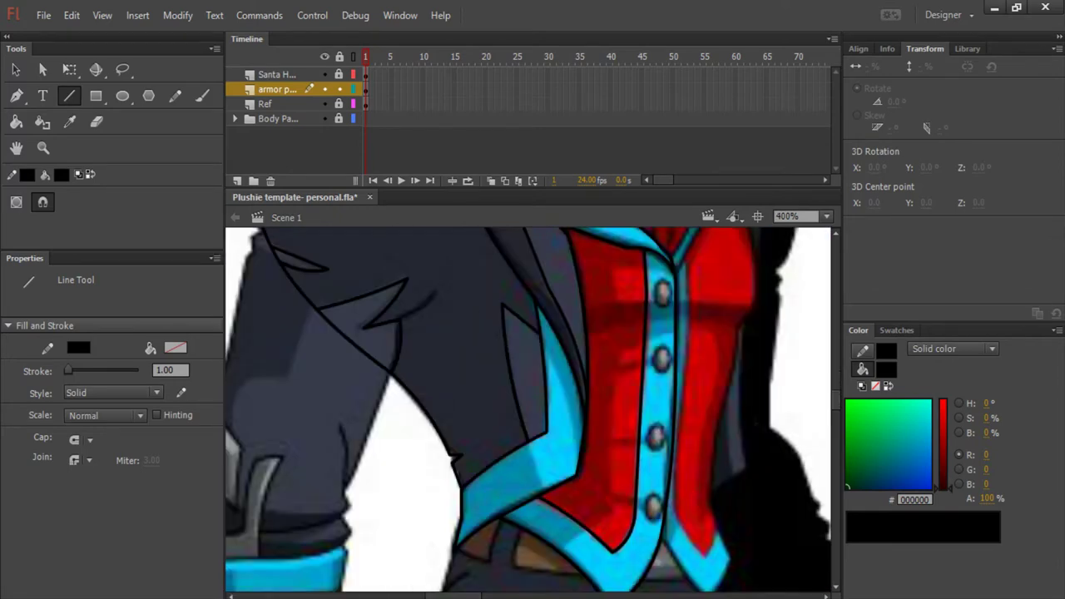
drag(636, 491, 609, 489)
mouse_move(609, 489)
mouse_down()
mouse_move(610, 453)
mouse_move(637, 451)
mouse_up()
mouse_move(637, 441)
mouse_down()
mouse_move(617, 441)
mouse_move(616, 391)
mouse_up()
mouse_move(617, 391)
mouse_down()
mouse_move(638, 389)
mouse_move(626, 352)
mouse_up()
drag(626, 353, 641, 360)
mouse_move(613, 266)
mouse_down()
mouse_move(613, 305)
mouse_move(643, 302)
mouse_up()
drag(613, 266, 643, 266)
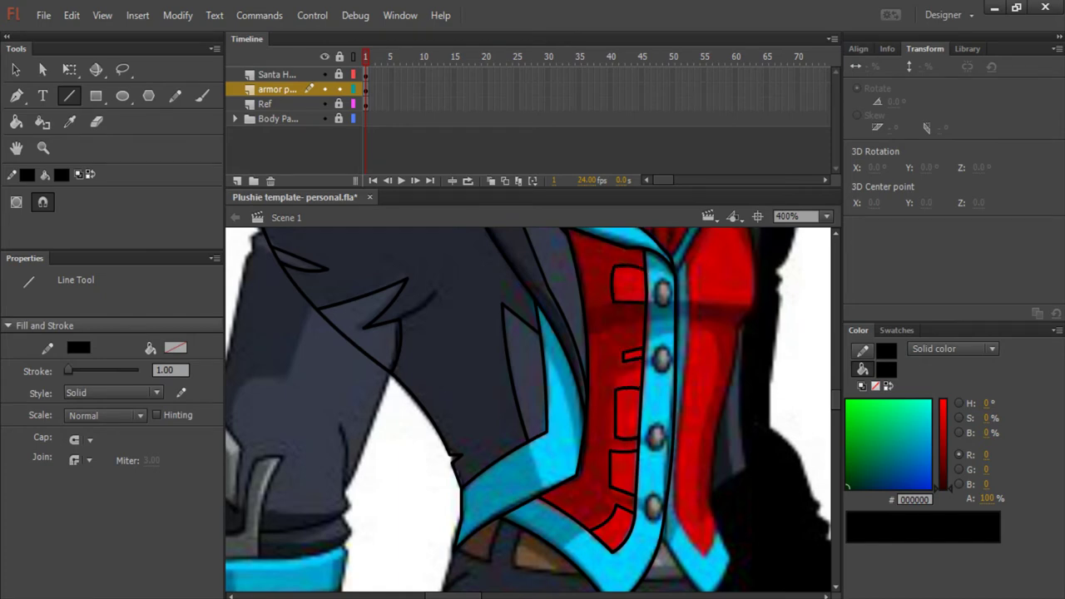
- Trace the back edge of the raised blue collar with a line from the neck to the collar tip
scroll(529, 409, up, 2)
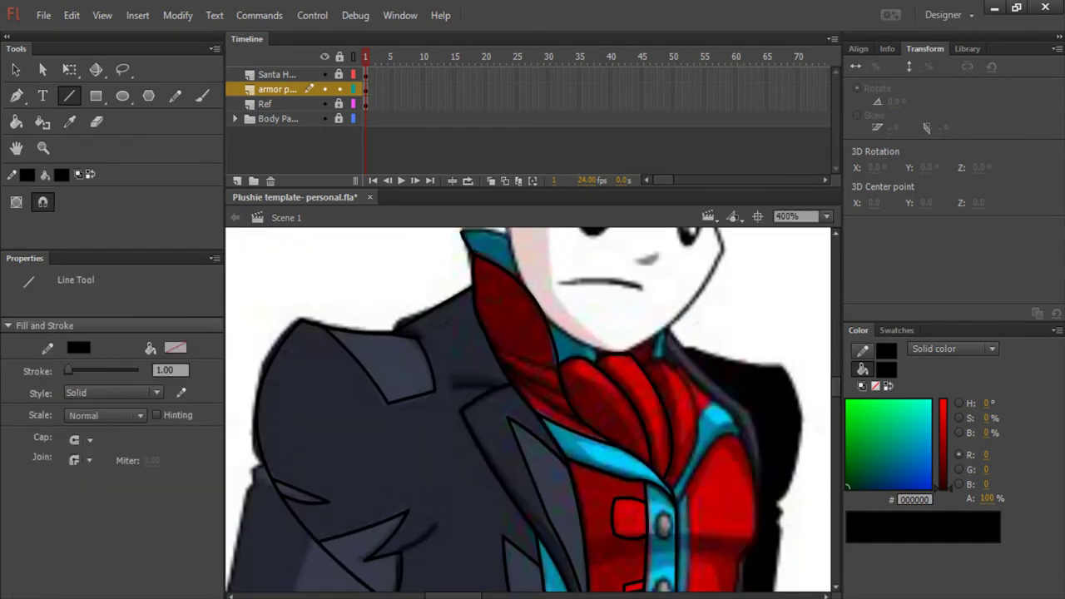
scroll(582, 366, up, 1)
mouse_move(566, 346)
mouse_down()
mouse_move(597, 391)
mouse_move(465, 275)
mouse_up()
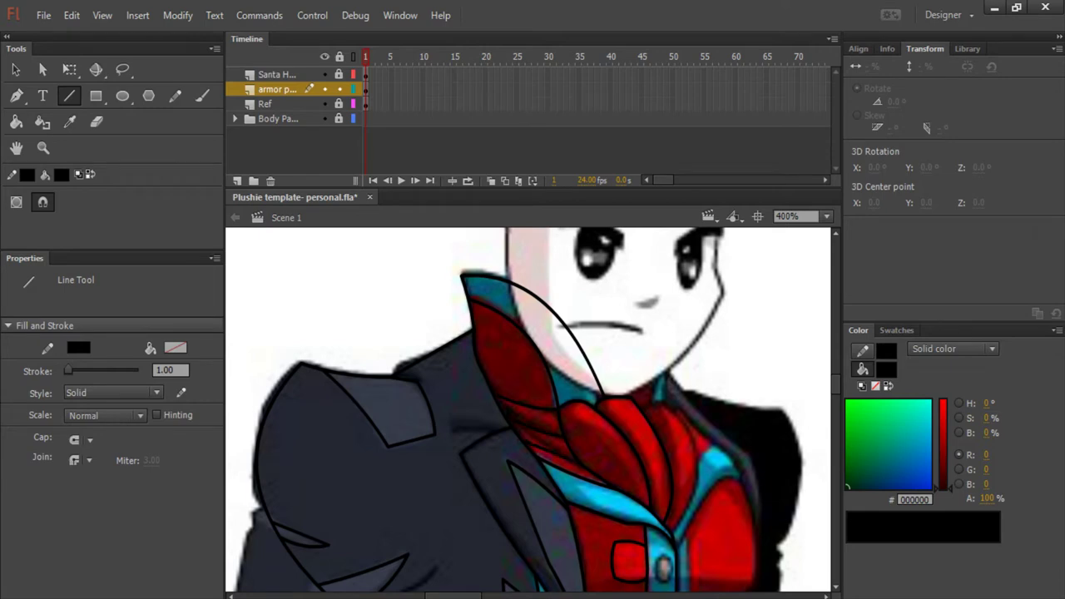
- Sample the jacket's colours from the reference and fill its highlight shapes with #363B4A and its body with dark navy
scroll(574, 470, down, 6)
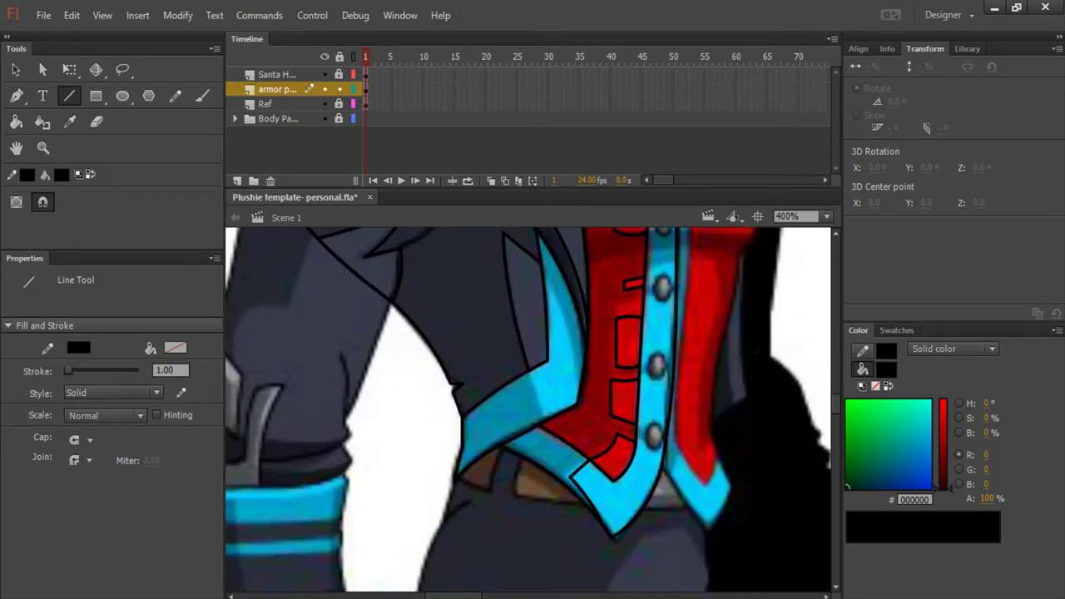
key(ctrl+minus)
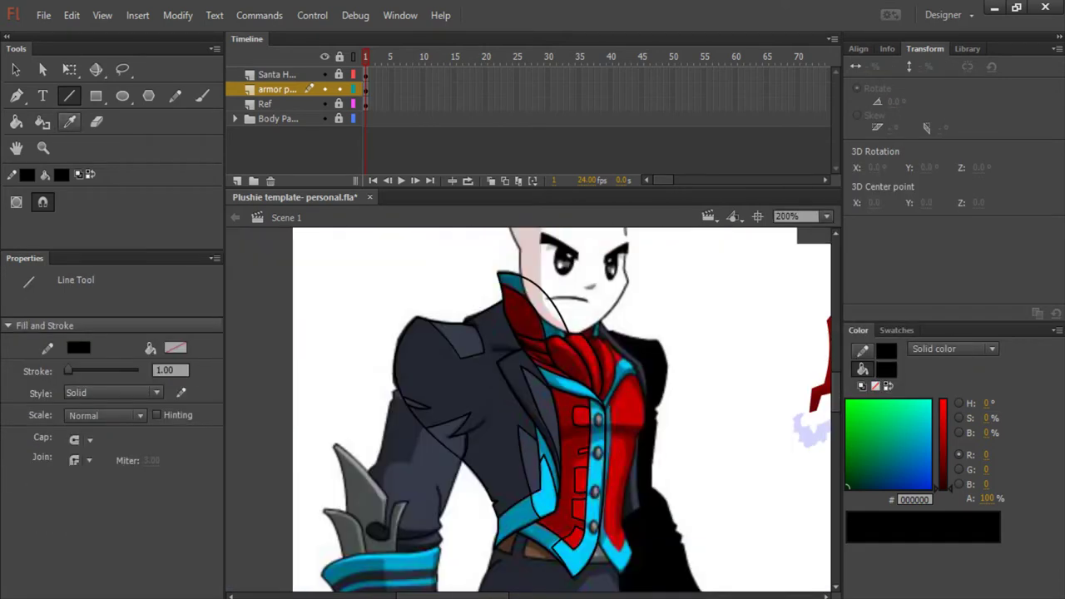
key(k)
click(60, 174)
click(432, 391)
click(61, 174)
click(432, 391)
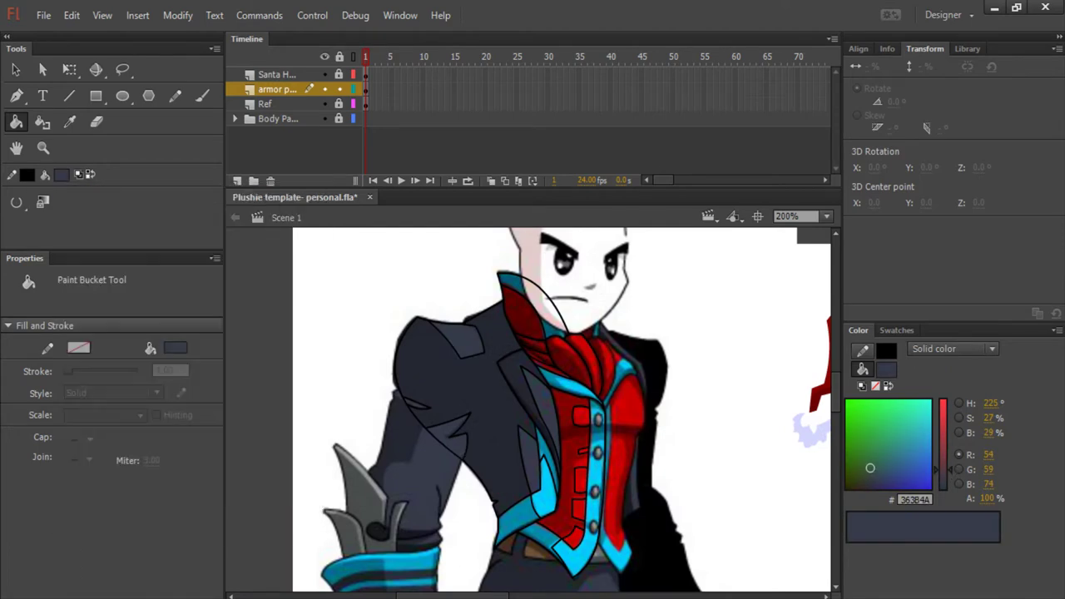
click(61, 174)
click(433, 391)
- Fill the hem highlight and lower button strip with #00CDFF and the strip's upper section with #1BBCEF
click(60, 174)
click(595, 466)
key(ctrl+equal)
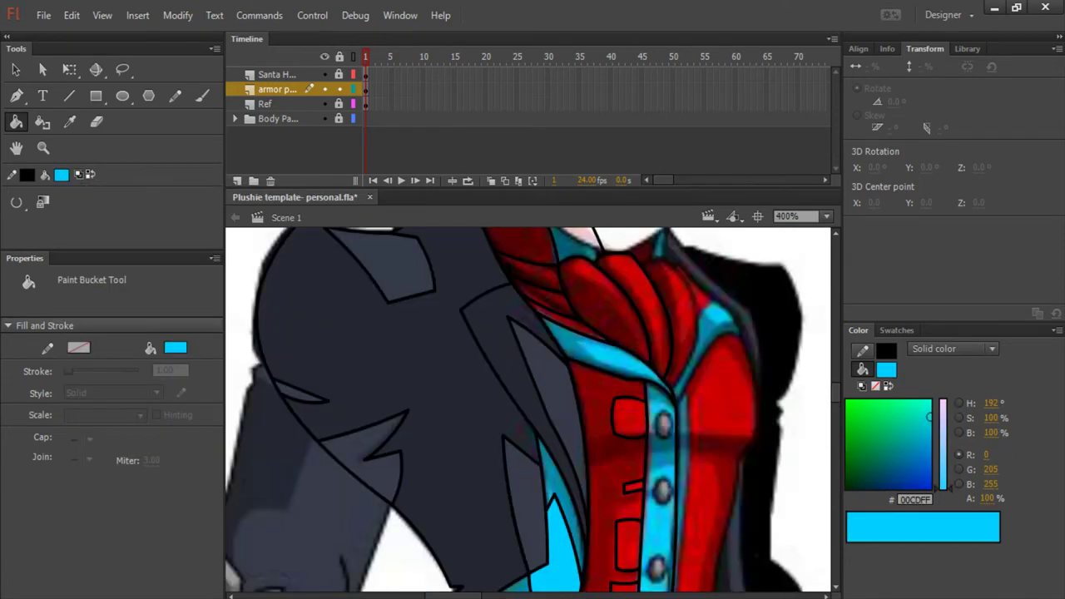
key(n)
key(k)
click(661, 478)
click(661, 425)
key(n)
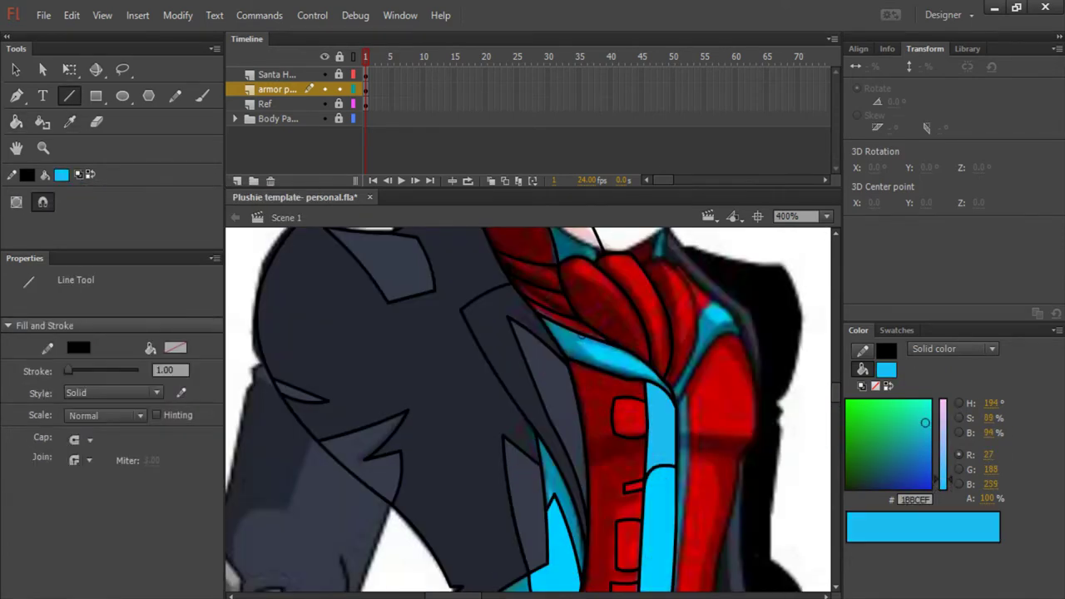
- Outline a narrow highlight on the vest's upper blue trim and set the fill colour to #0093AD
key(ctrl+equal)
drag(625, 269, 733, 295)
key(k)
click(903, 437)
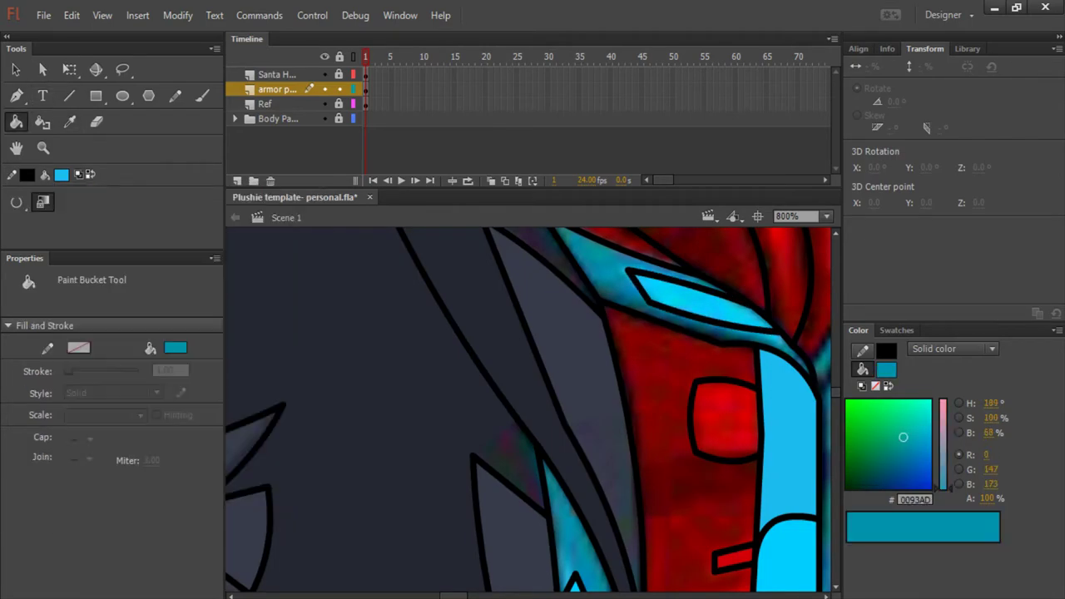
key(ctrl+minus)
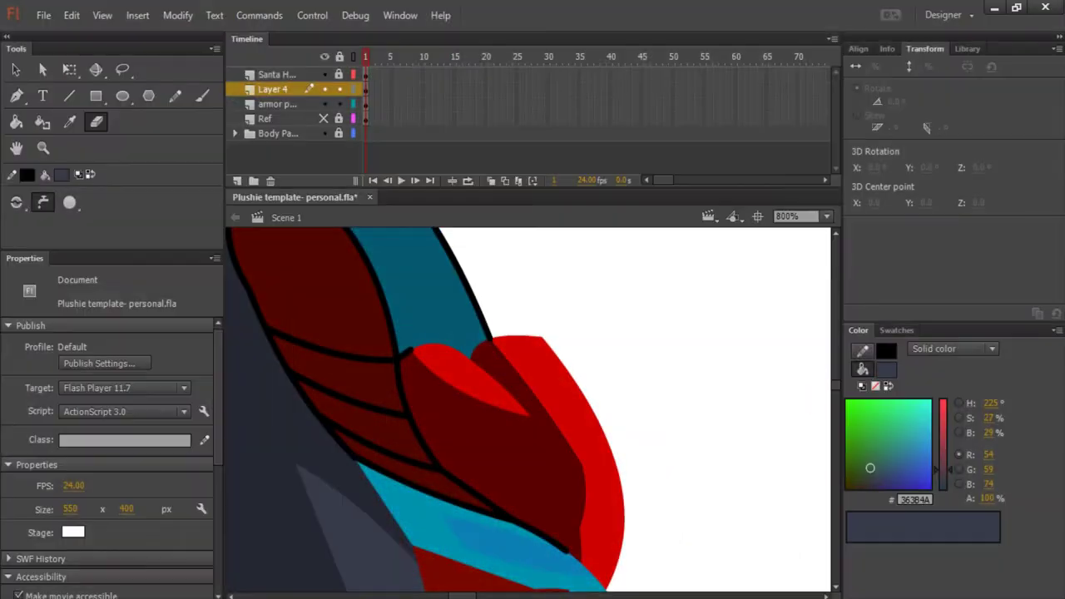
- Fill the scarf's shaded folds with dark red #4F0500 and save the document
key(ctrl+equal)
key(k)
key(ctrl+minus)
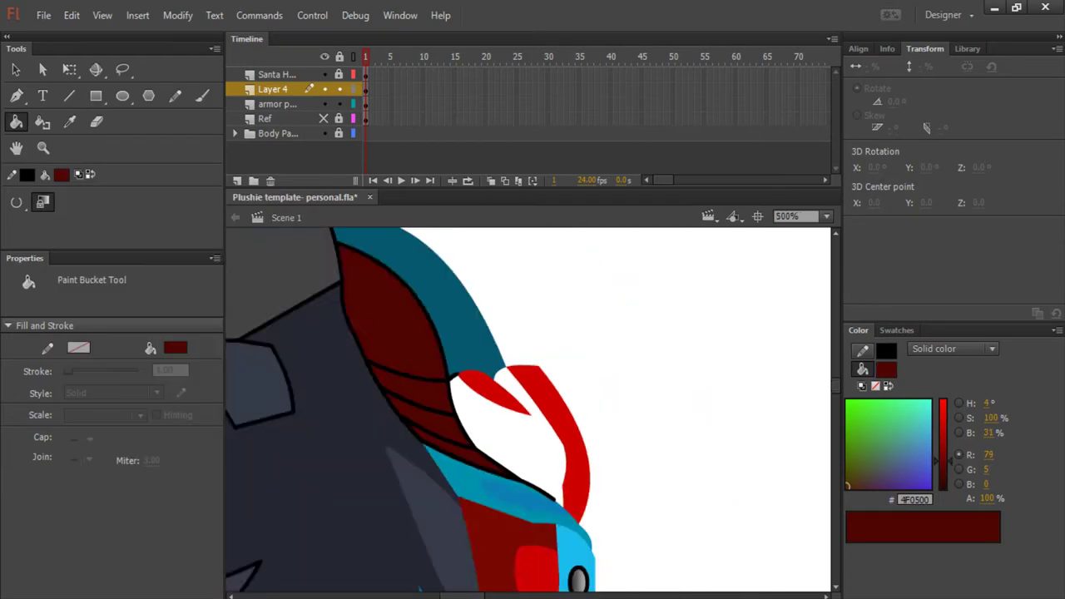
key(ctrl+s)
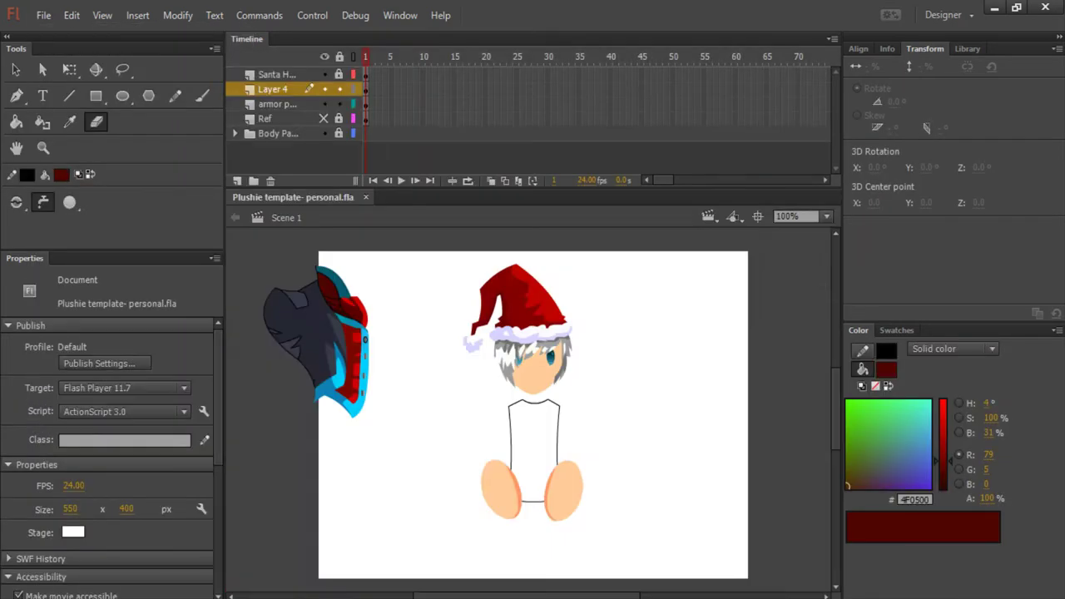
key(ctrl+equal)
key(ctrl+equal)
key(ctrl+equal)
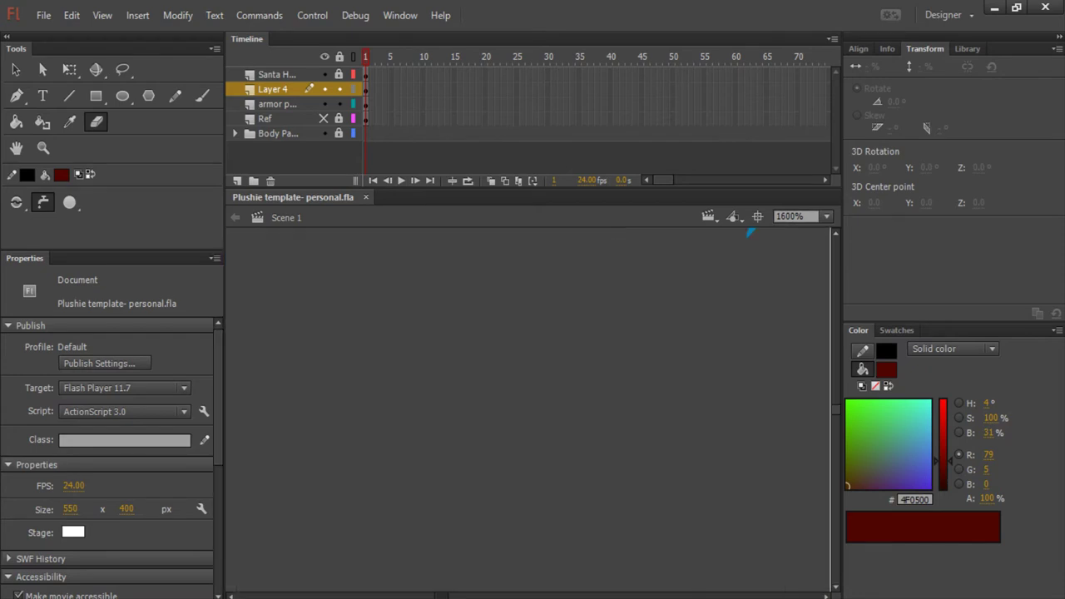
key(ctrl+minus)
key(ctrl+minus)
key(ctrl+minus)
key(ctrl+minus)
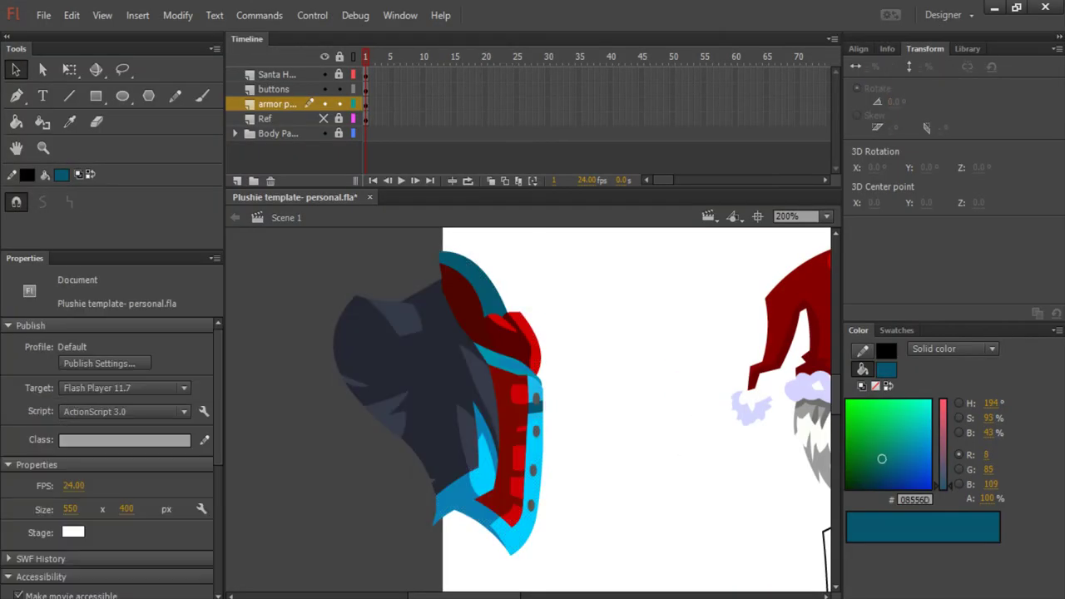
- Flip the duplicated jacket half horizontally with a width scale of -100% to form the opposite side
key(ctrl+a)
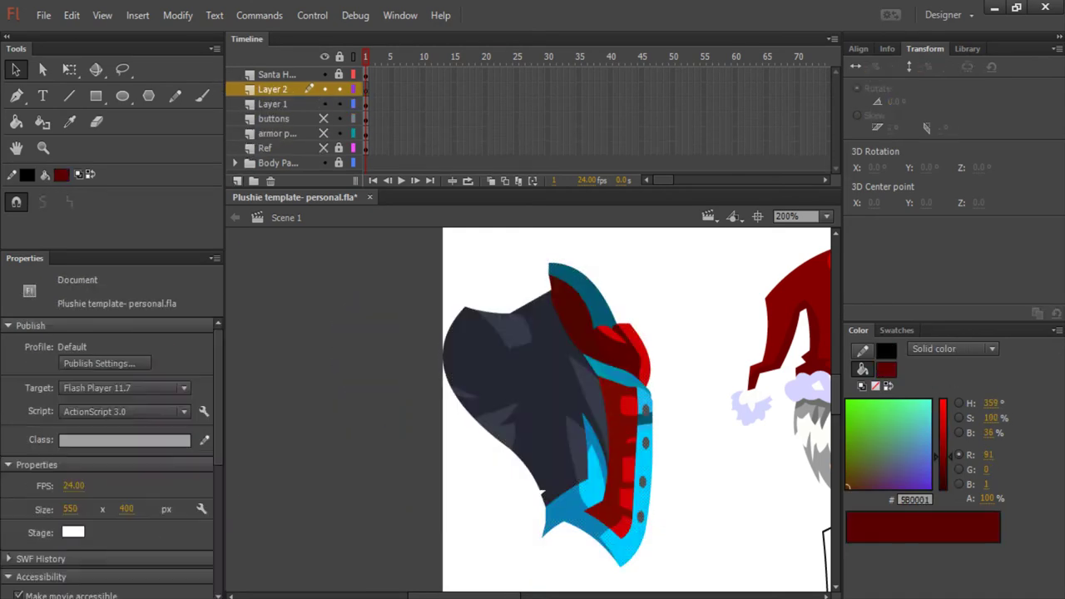
text(-100)
key(Return)
key(ctrl+shift+a)
scroll(565, 408, right, 3)
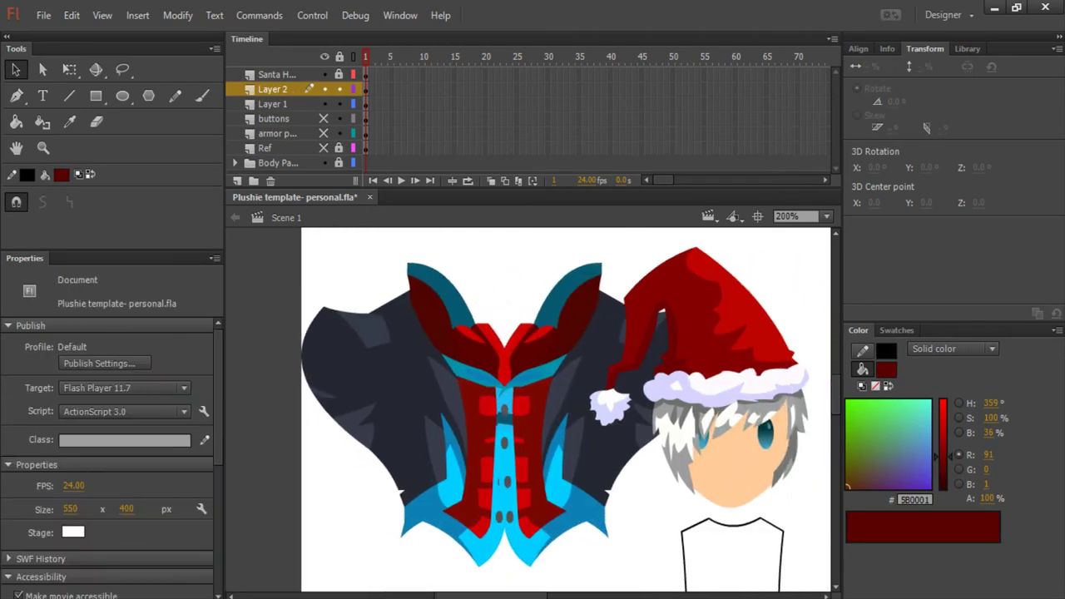
- Combine each jacket half into a single drawing object and nudge the left half toward the mirrored one
key(ctrl+a)
click(177, 15)
key(Escape)
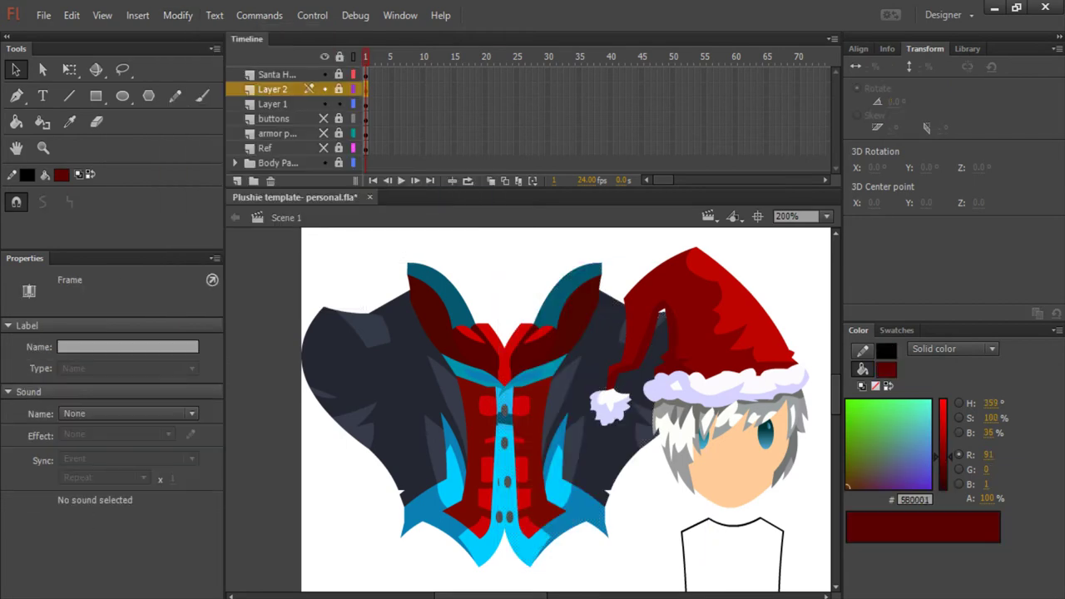
key(ctrl+a)
click(178, 15)
mouse_move(220, 171)
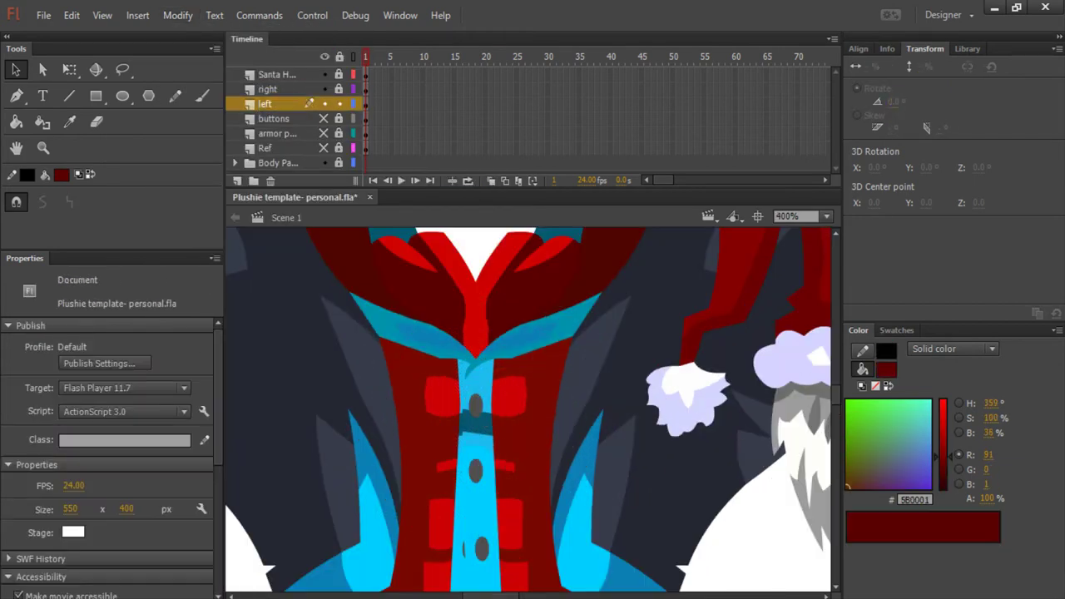
key(ctrl+a)
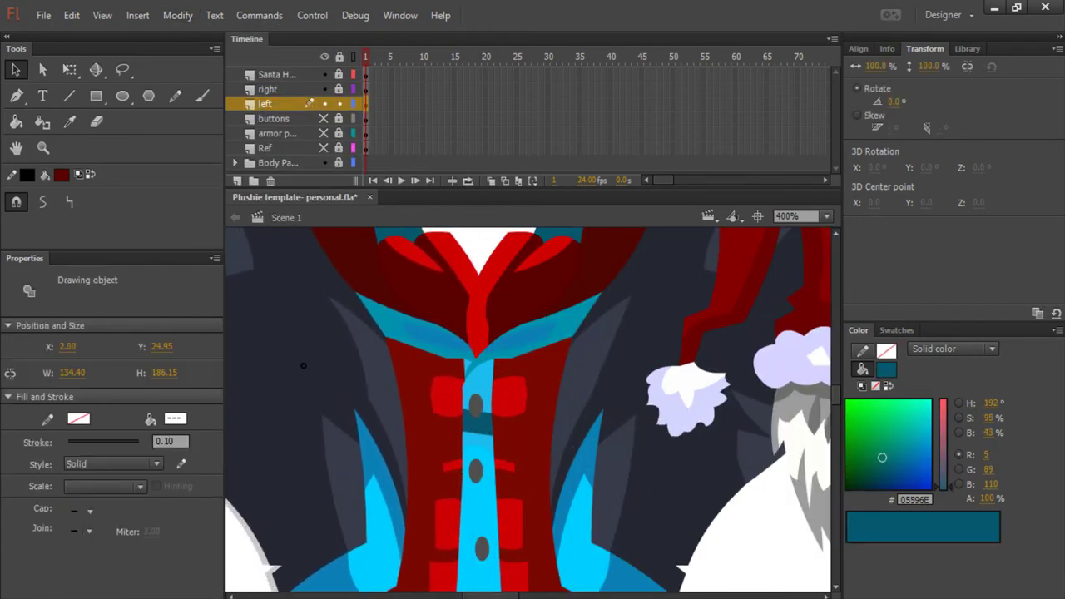
scroll(529, 408, down, 3)
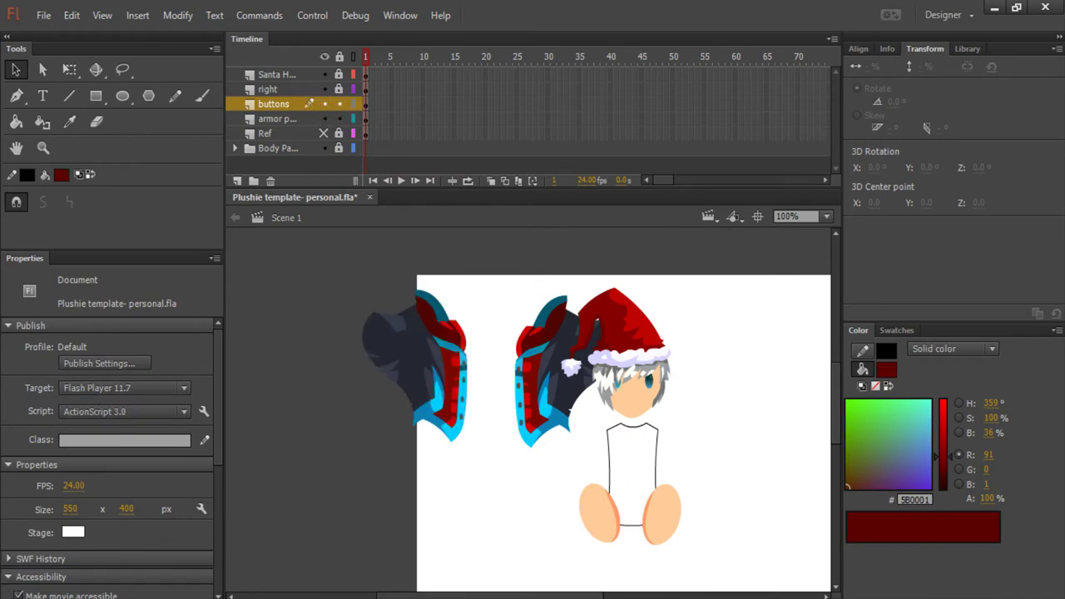
- Move the original jacket half with its buttons against the mirrored half, at X 1.00 and Y 25.40
key(ctrl+a)
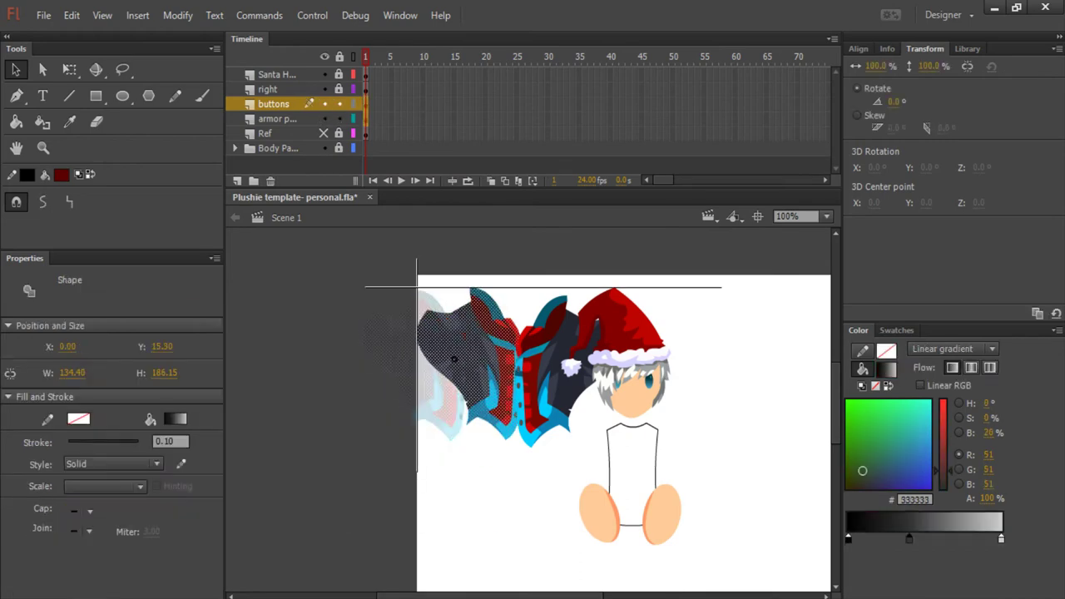
key(ctrl+equal)
click(277, 119)
key(ctrl+a)
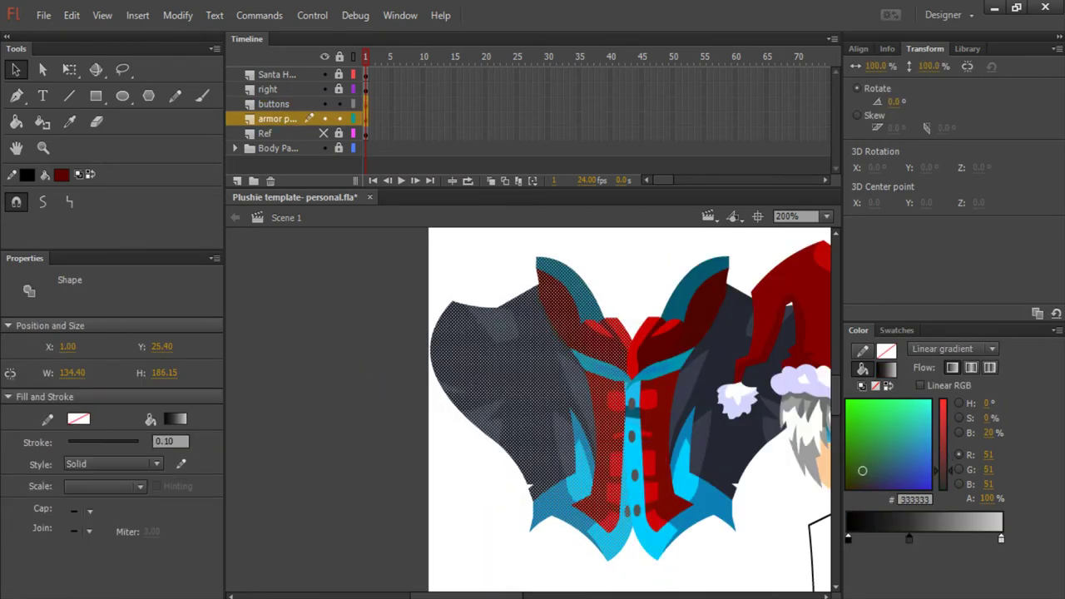
click(367, 261)
- Hide the buttons layer and unlock the armor layer for editing
click(324, 118)
click(324, 118)
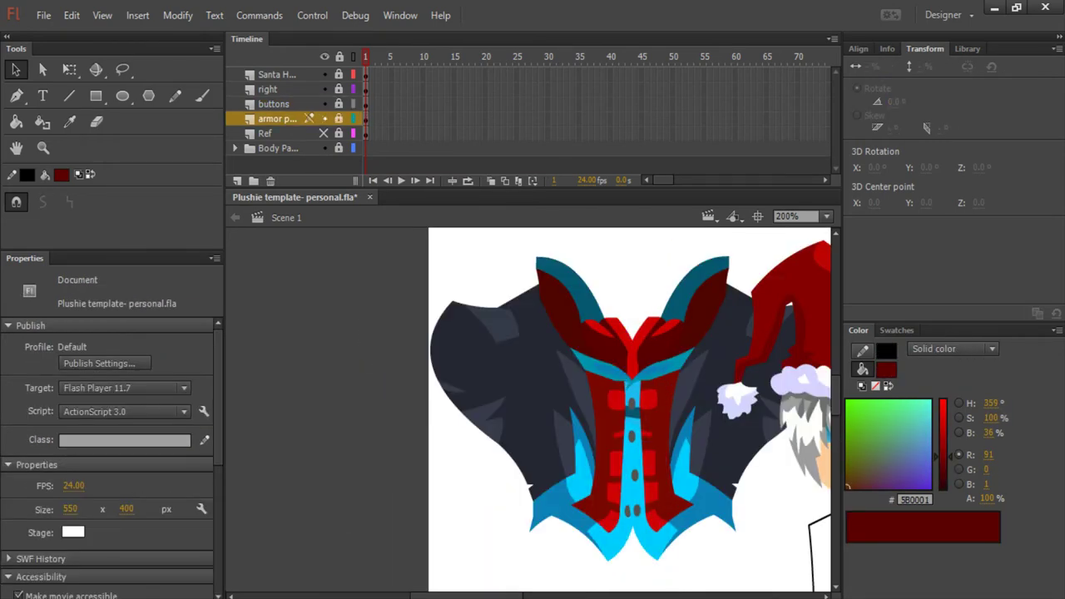
click(323, 103)
click(309, 119)
key(ctrl+shift+a)
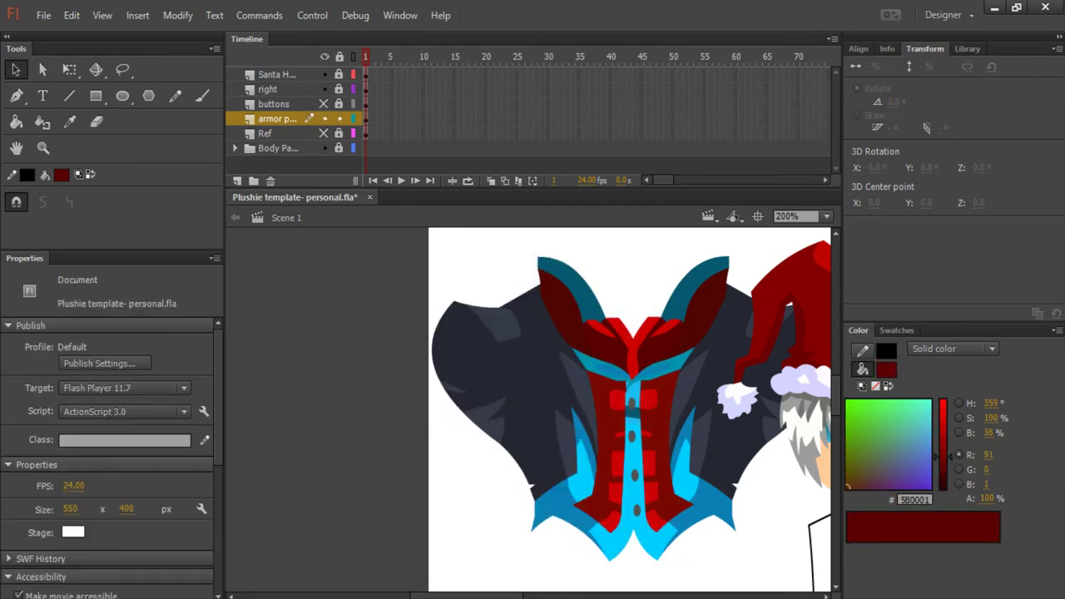
- Move the armor layer above the buttons layer and select its jacket half
key(ctrl+1)
click(309, 103)
drag(309, 103, 309, 126)
click(599, 399)
click(277, 103)
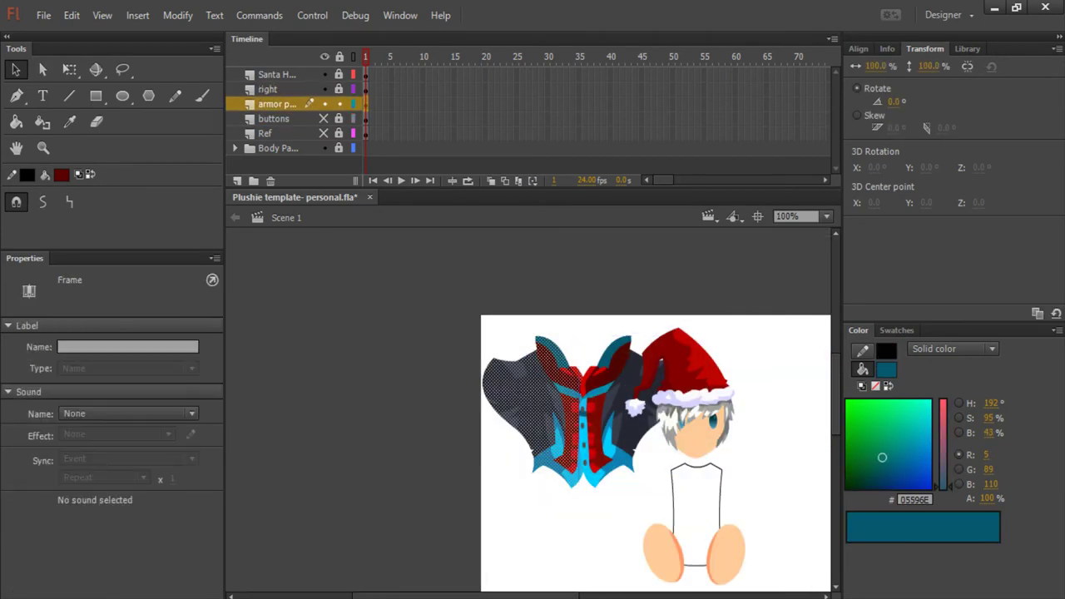
- Unlock the right jacket layer and move both jacket halves together over the plushie's body
click(277, 89)
key(ctrl+shift+a)
click(618, 488)
key(q)
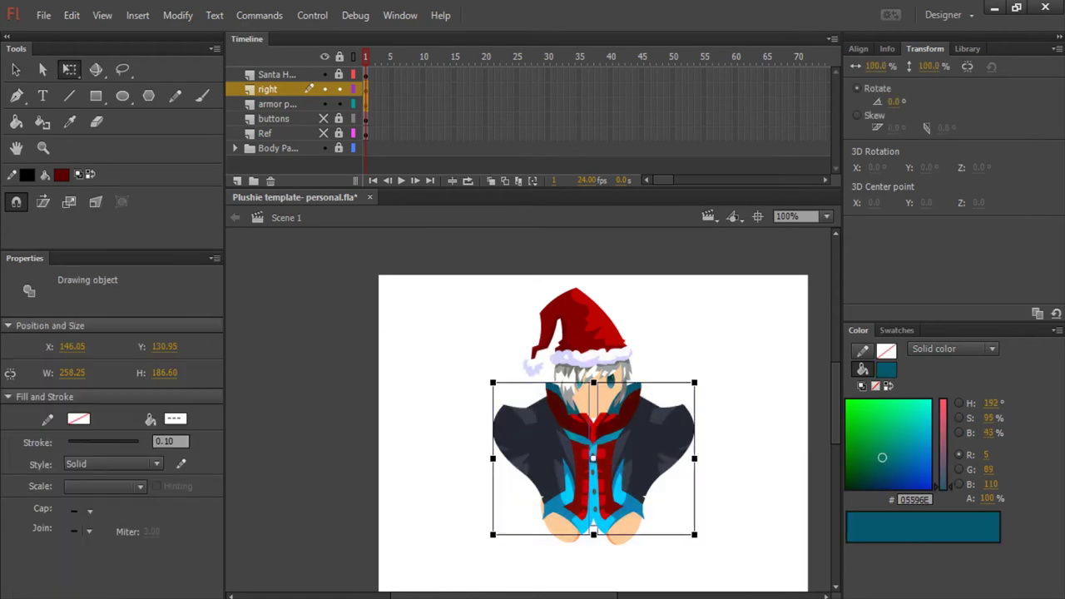
- Scale both jacket halves down to about 162 by 117 px over the torso and widen them slightly
key(ctrl+shift+a)
key(ctrl+equal)
scroll(532, 408, down, 3)
click(532, 416)
drag(660, 391, 670, 391)
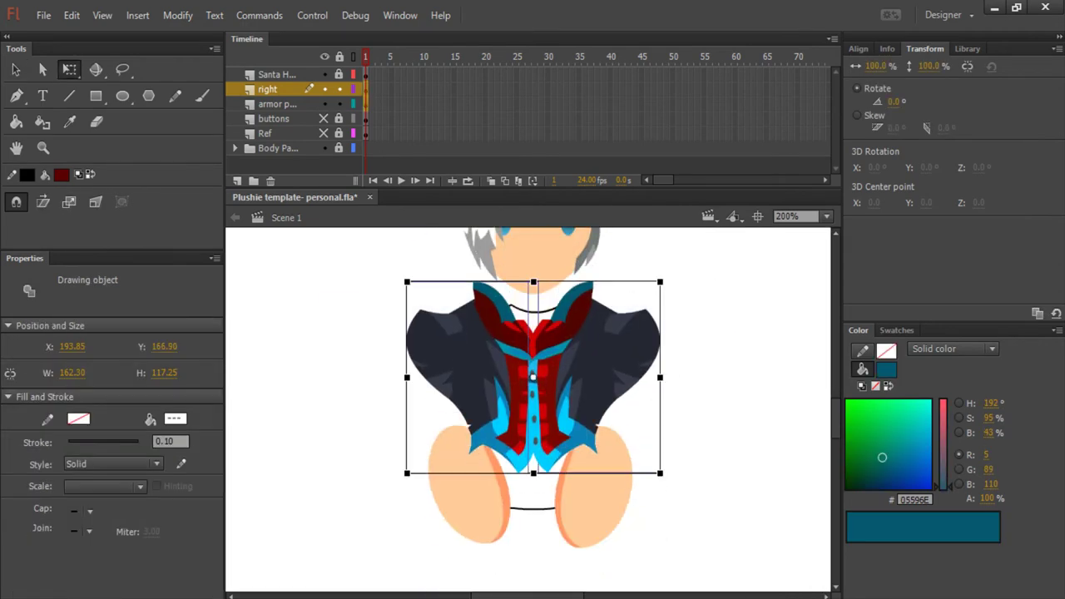
- Lock the two jacket layers, unlock the Santa hat layer and expand the body parts folder
key(ctrl+shift+a)
click(277, 74)
scroll(533, 407, up, 3)
click(508, 283)
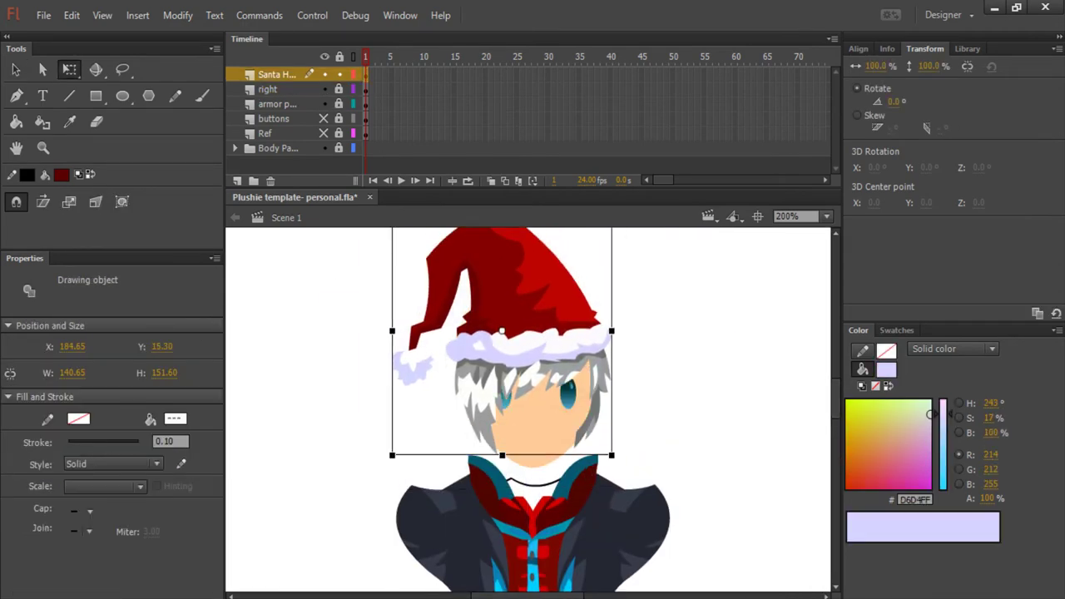
click(234, 148)
click(279, 148)
click(507, 283)
key(ctrl+shift+a)
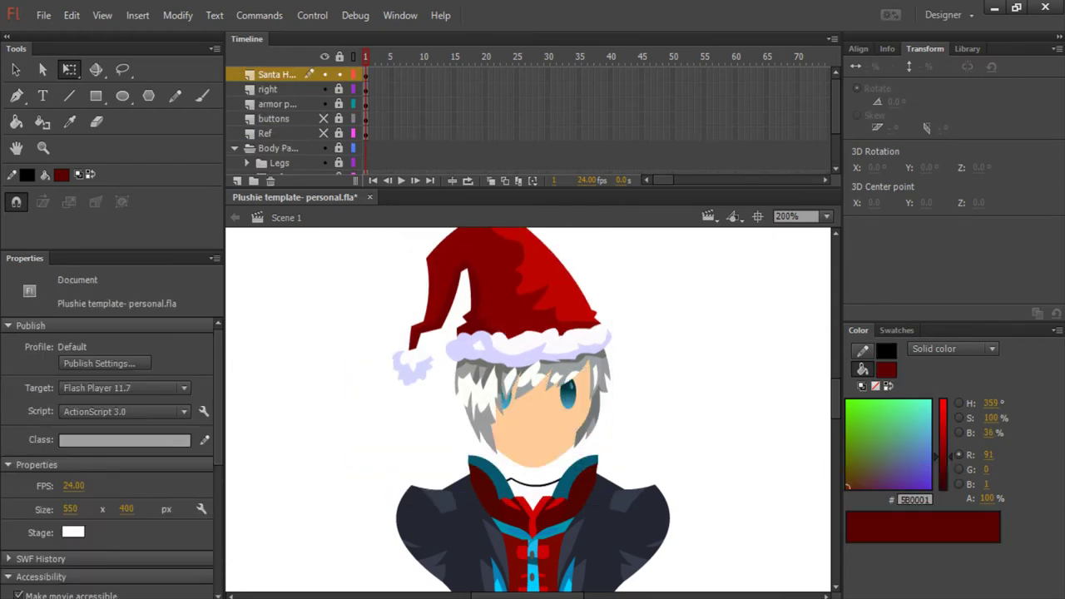
- Unlock the head and both eye layers and lower the face, hair and Santa hat onto the jacket's collar
click(533, 416)
key(ctrl+shift+a)
click(528, 311)
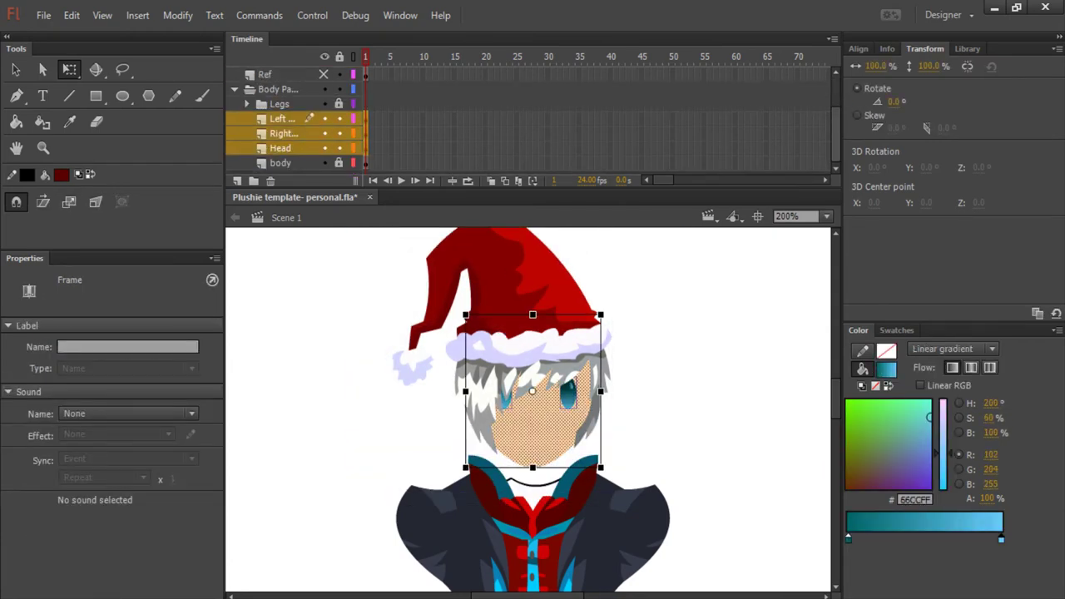
click(508, 282)
key(ctrl+shift+a)
click(507, 283)
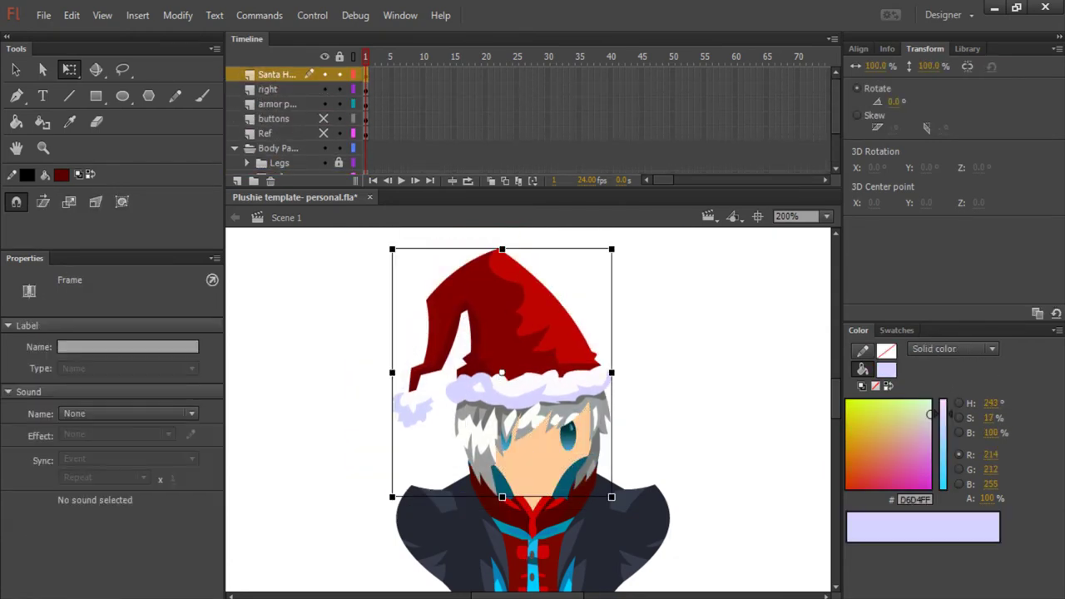
- Move the Left eye, Right eye and Head layers out of the body parts folder to directly below the Santa hat layer
click(532, 416)
click(535, 433)
click(532, 416)
click(535, 432)
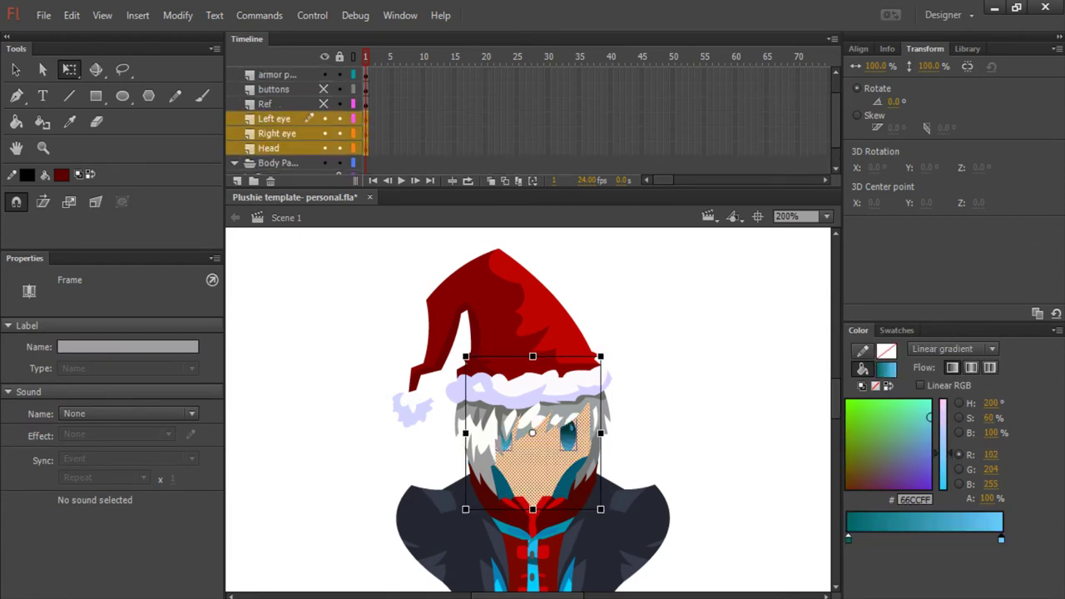
key(ctrl+shift+a)
click(507, 283)
key(ctrl+shift+a)
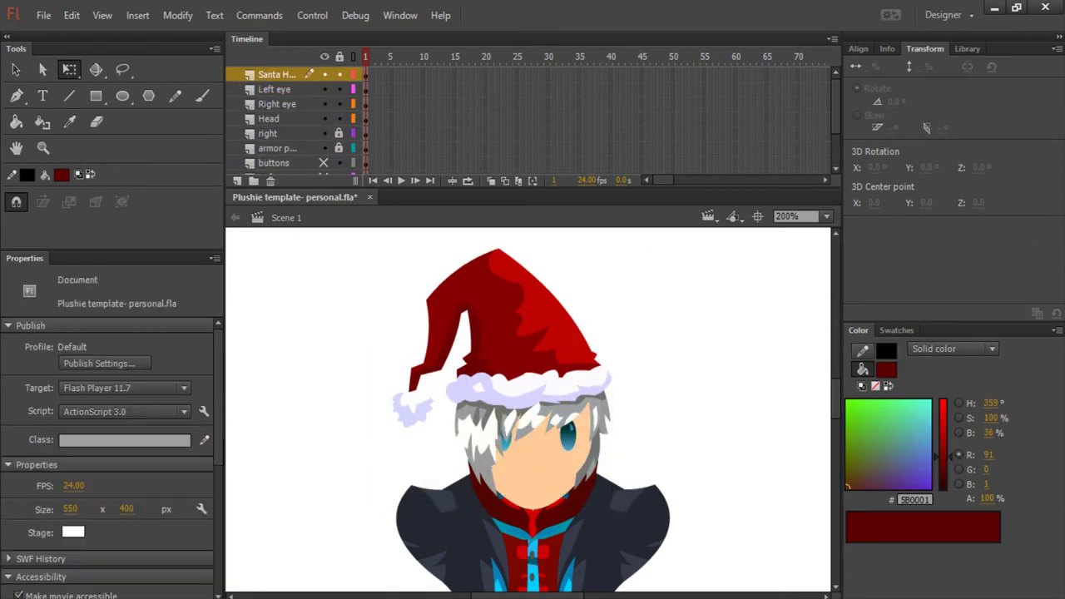
- Fill the pants shape between the legs with dark navy 242731
scroll(529, 408, down, 3)
click(499, 433)
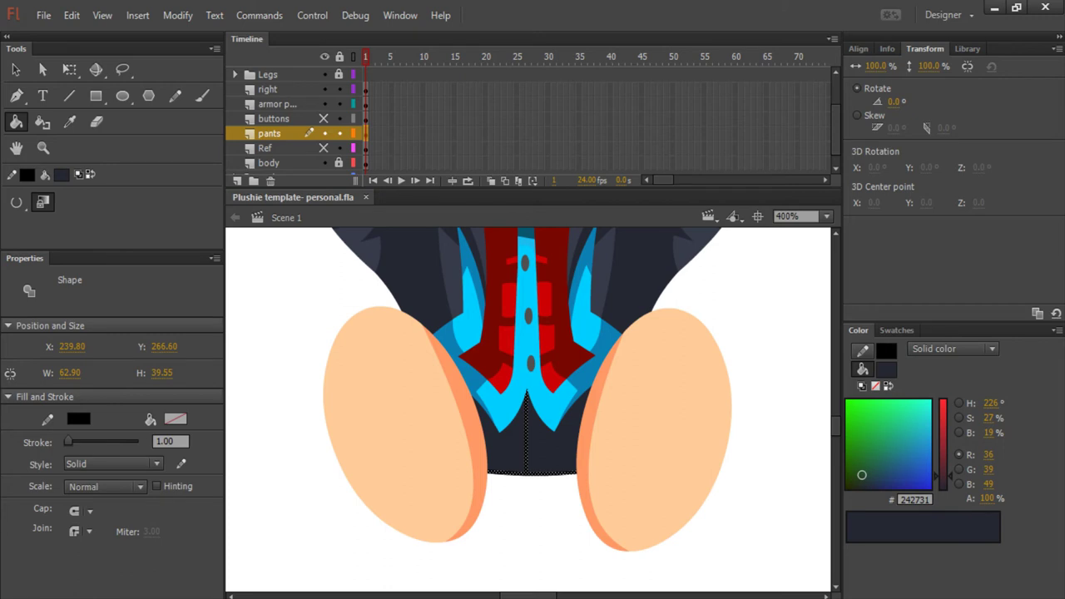
key(v)
key(ctrl+shift+a)
- Sketch jagged crease outlines on both sides of the pants' centre seam with the Line tool
key(ctrl+equal)
key(ctrl+equal)
key(n)
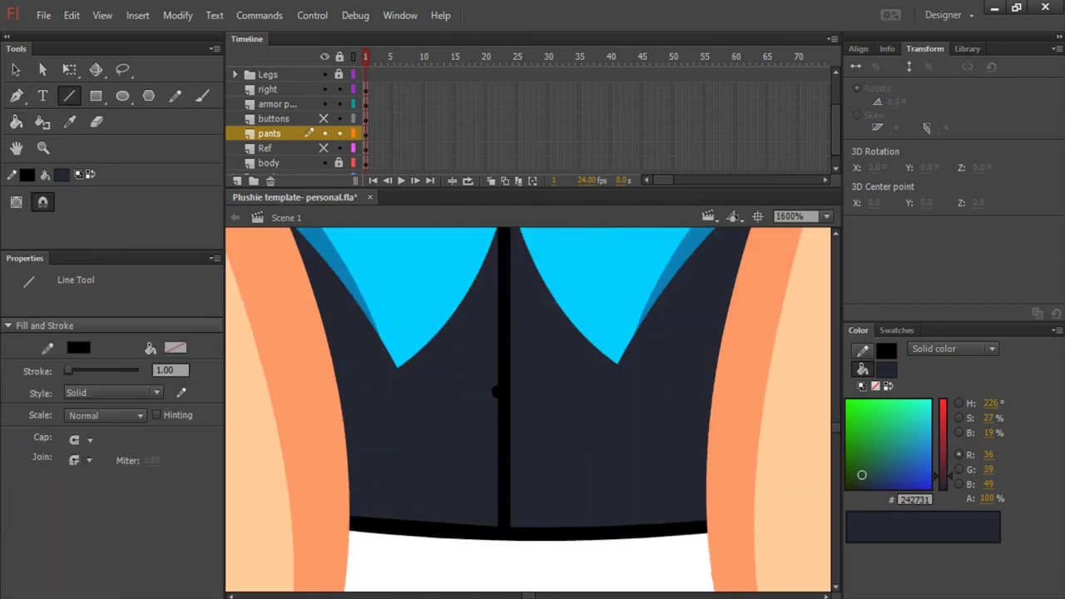
drag(477, 421, 467, 373)
mouse_move(467, 373)
mouse_down()
mouse_move(500, 388)
mouse_move(465, 527)
mouse_up()
mouse_move(501, 388)
mouse_down()
mouse_move(546, 379)
mouse_move(528, 443)
mouse_up()
drag(537, 445, 521, 526)
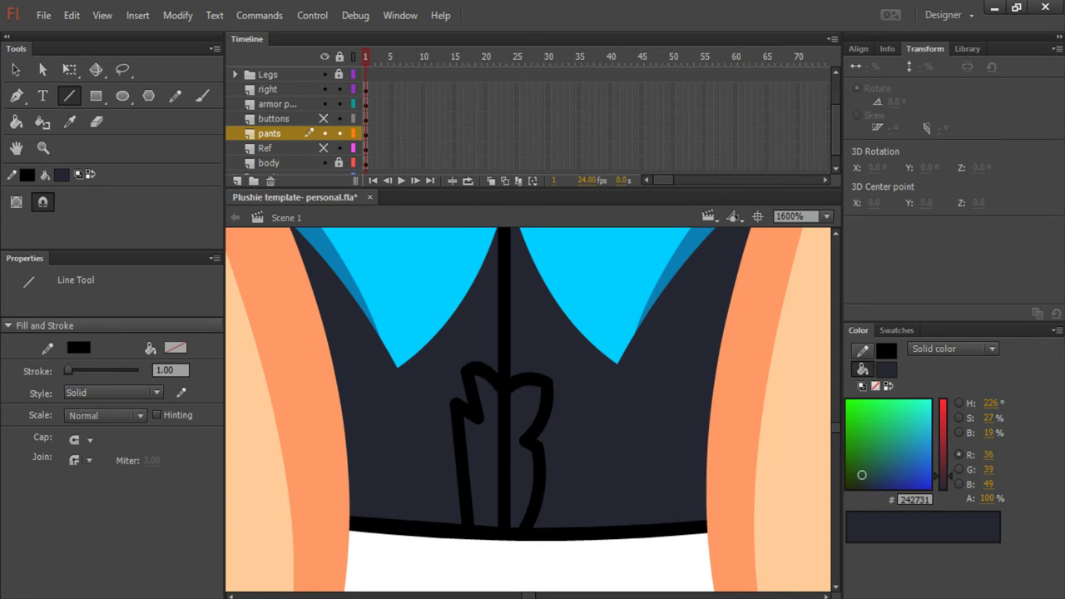
- Set the fill colour to 363B4A and remove the sketched crease outlines from the pants
key(ctrl+minus)
key(ctrl+minus)
key(e)
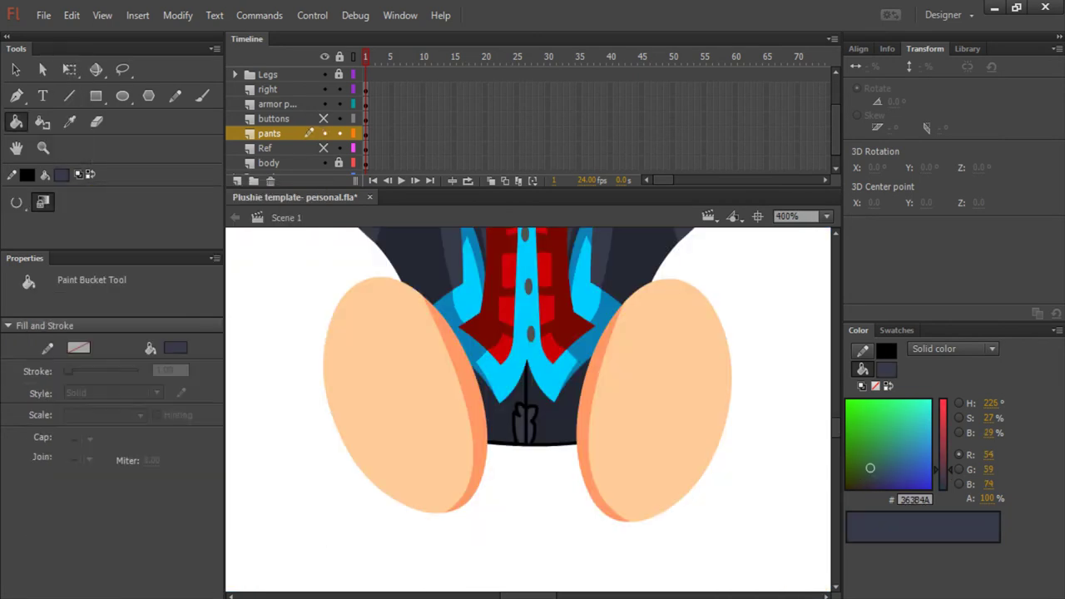
key(ctrl+equal)
key(ctrl+minus)
key(n)
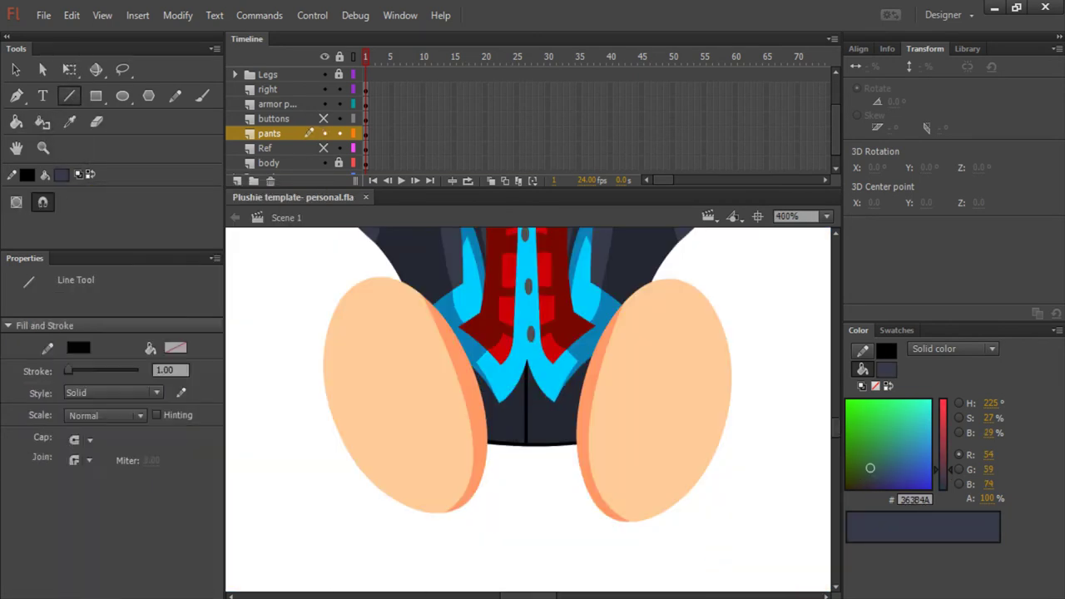
- Add small curved highlights on both sides of the pants' centre seam at the lower hem, filled with 363B4A
key(ctrl+equal)
key(ctrl+z)
key(ctrl+z)
key(ctrl+minus)
key(k)
key(ctrl+minus)
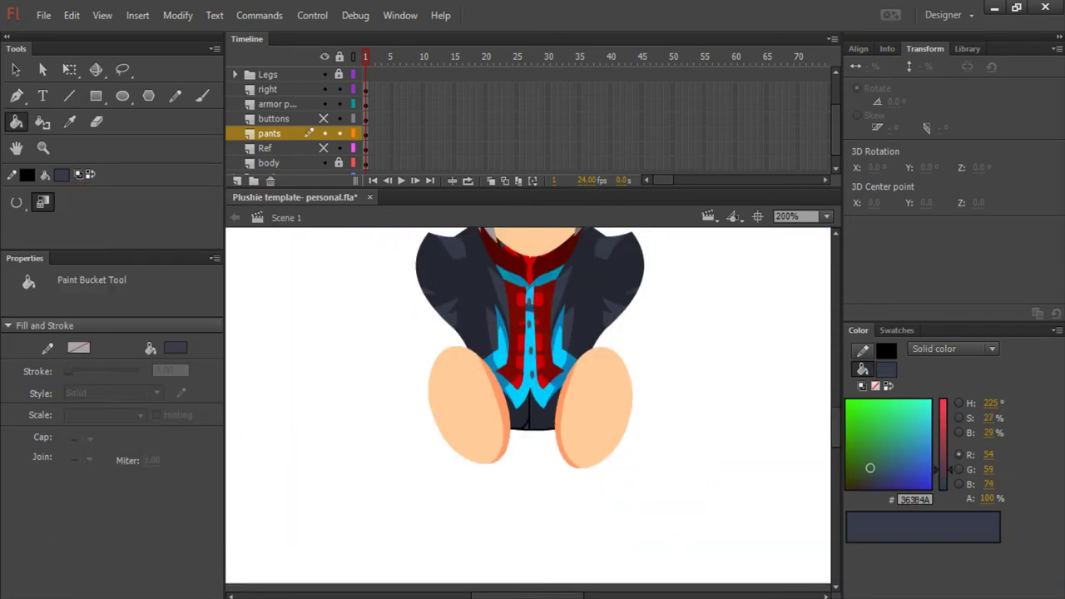
key(n)
key(ctrl+equal)
key(ctrl+equal)
key(ctrl+equal)
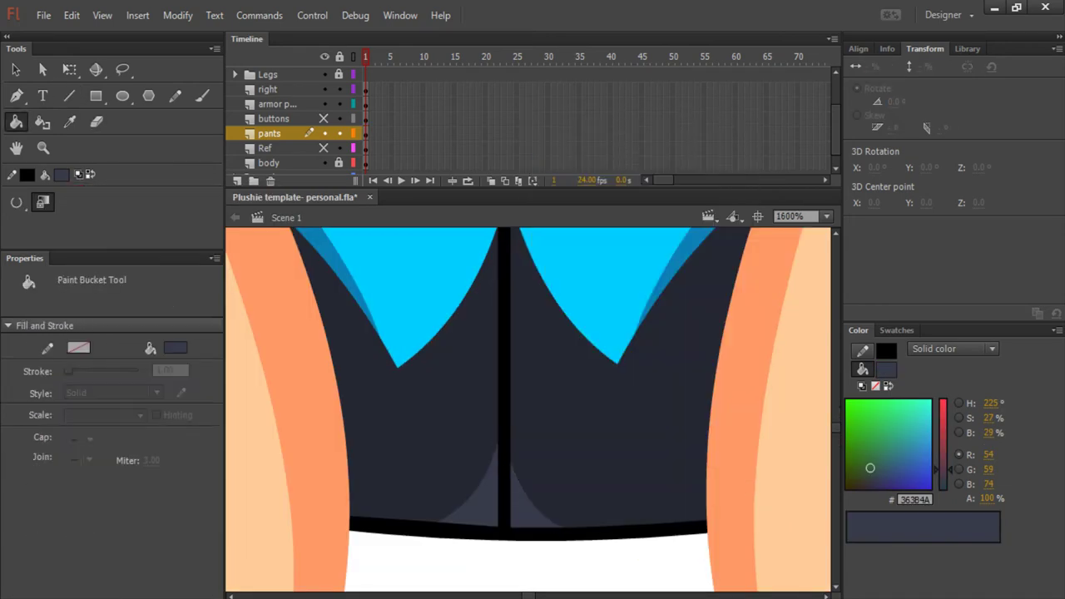
- Show the Ref layer to use the reference artwork for tracing the arm
key(ctrl+1)
scroll(533, 408, down, 2)
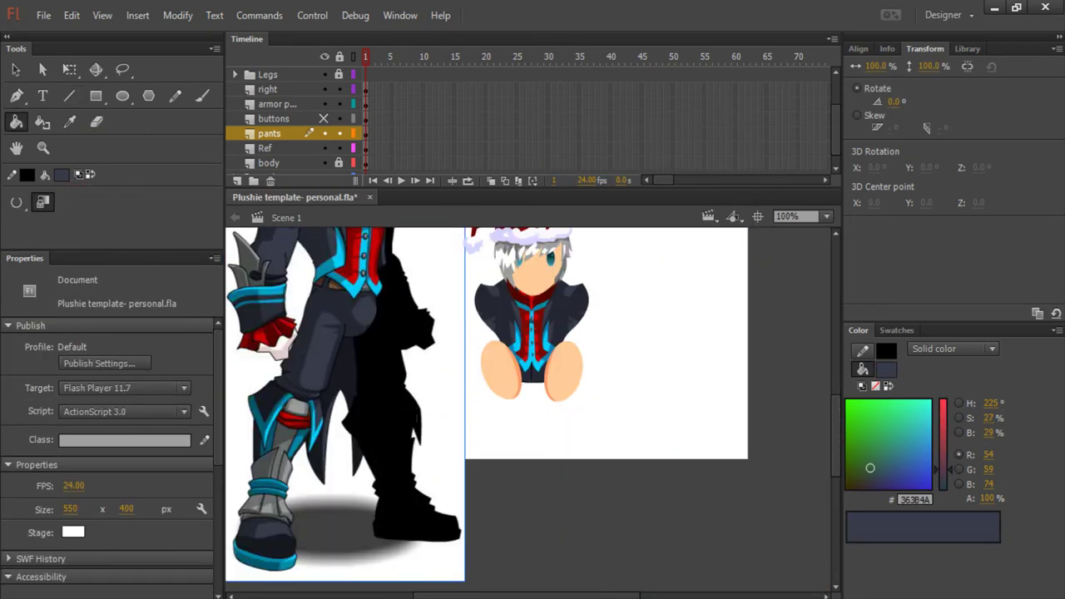
key(ctrl+=)
scroll(528, 413, right, 5)
key(ctrl+shift+a)
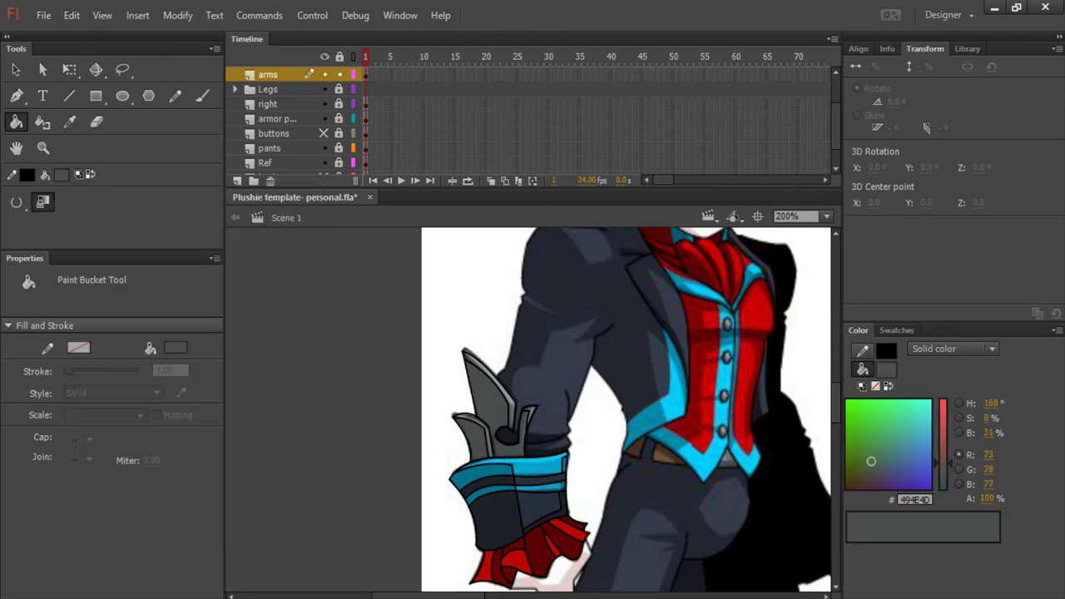
- Colour the traced gauntlet and sleeve folds, using blue 08AADE, slate 26313D and near-black 15181A
click(61, 175)
click(491, 391)
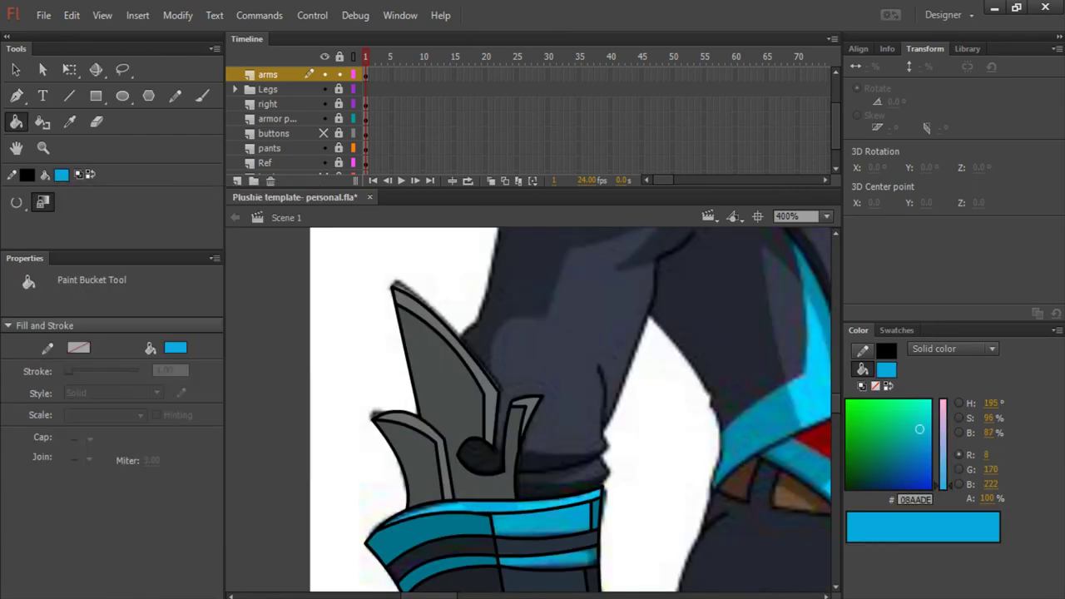
click(61, 175)
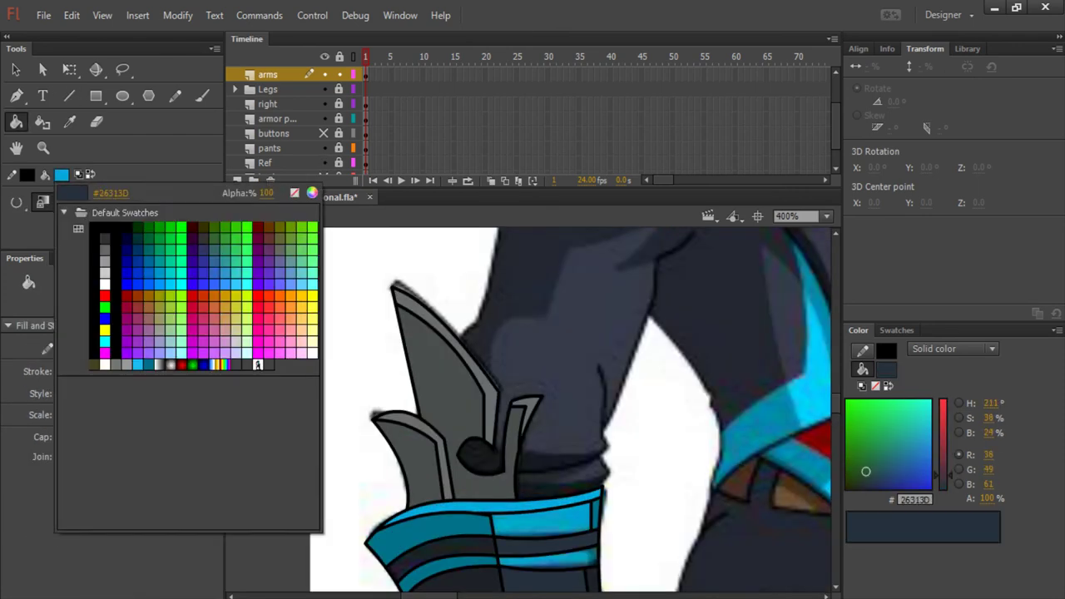
key(Escape)
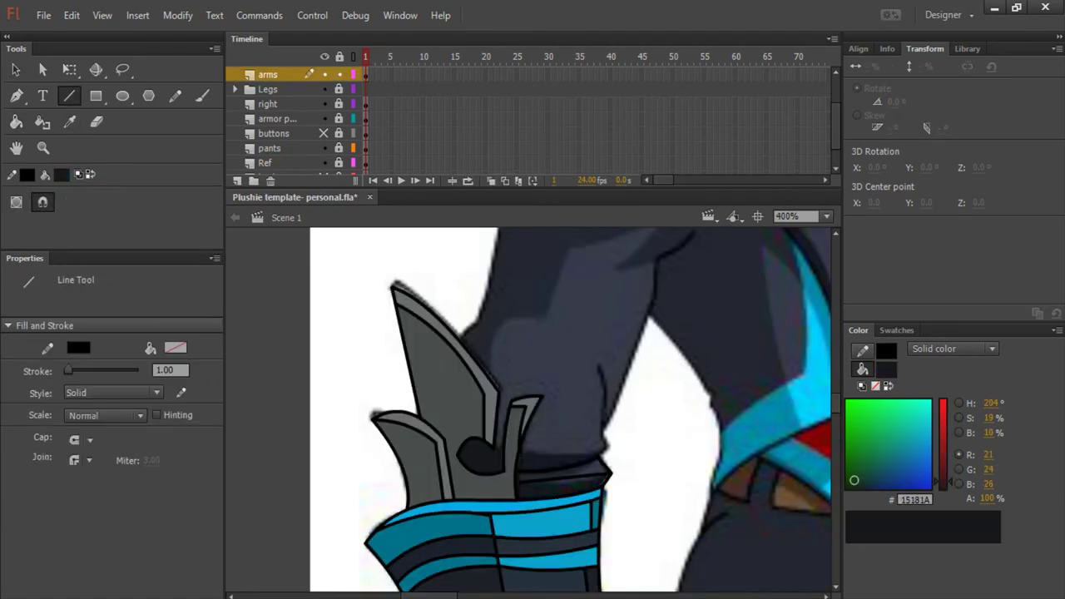
click(16, 122)
click(62, 174)
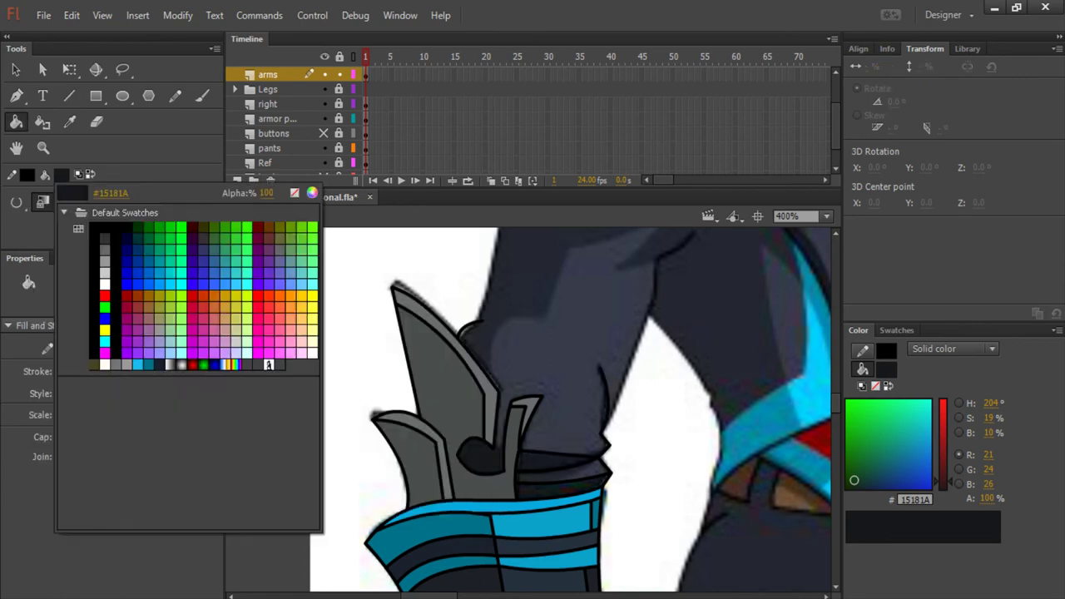
key(Escape)
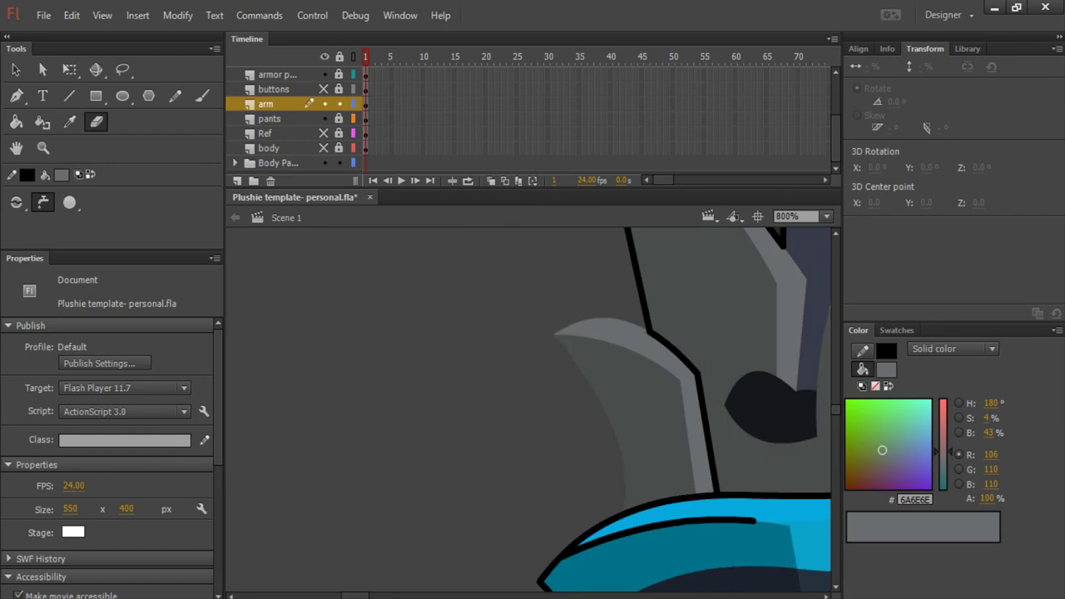
- Erase the arm's black outlines and scale the arm to 55.5% beside the plushie's jacket
key(alt+f)
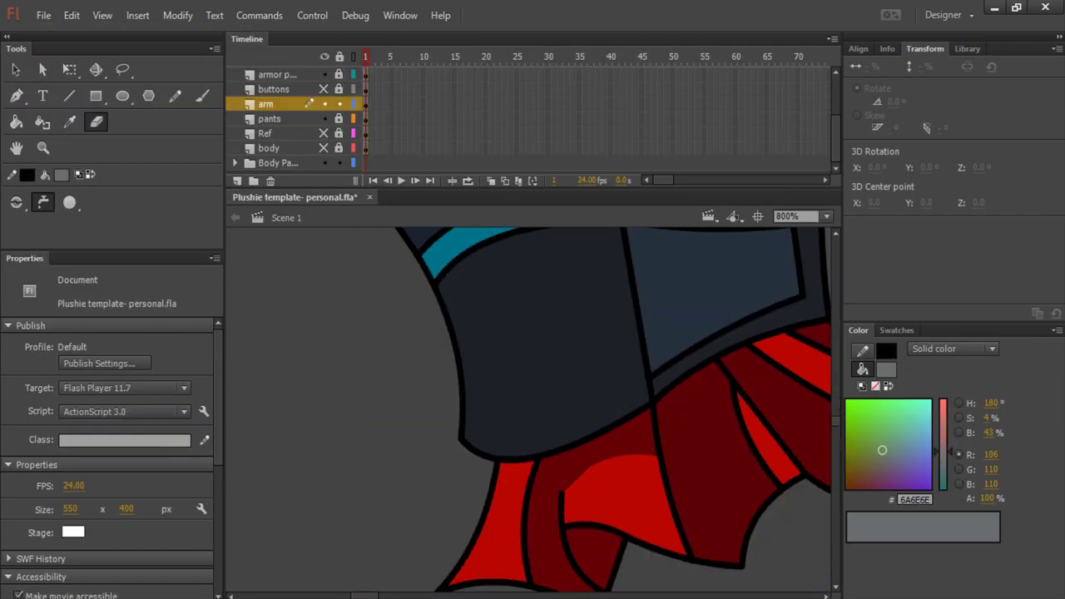
key(alt+f)
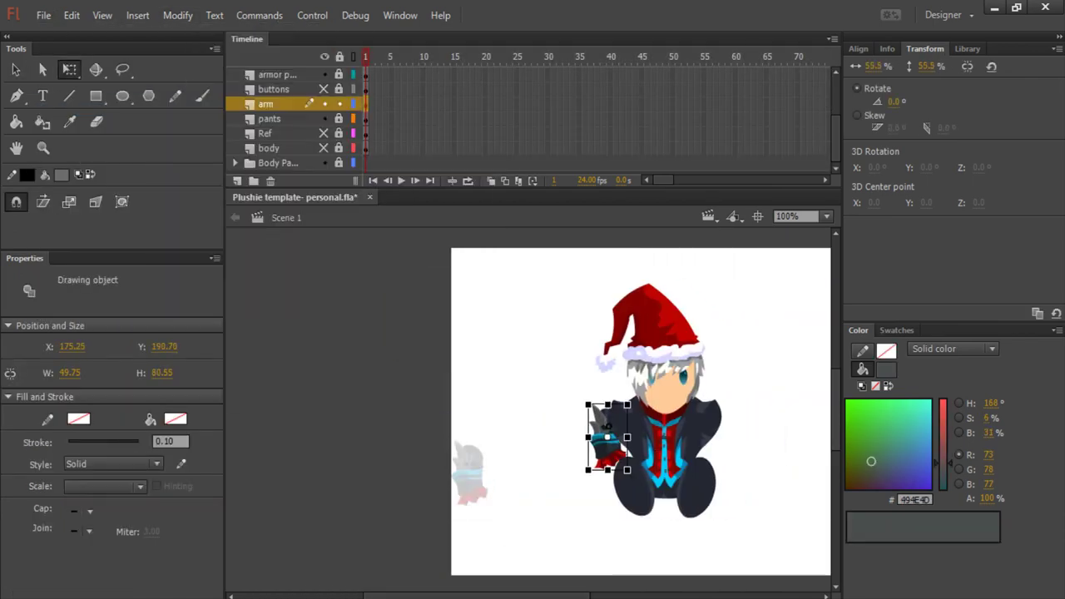
- Place the arm layer directly below the Legs folder, then enlarge the arm to about 65% and tilt it about -16° over the sleeve
click(240, 66)
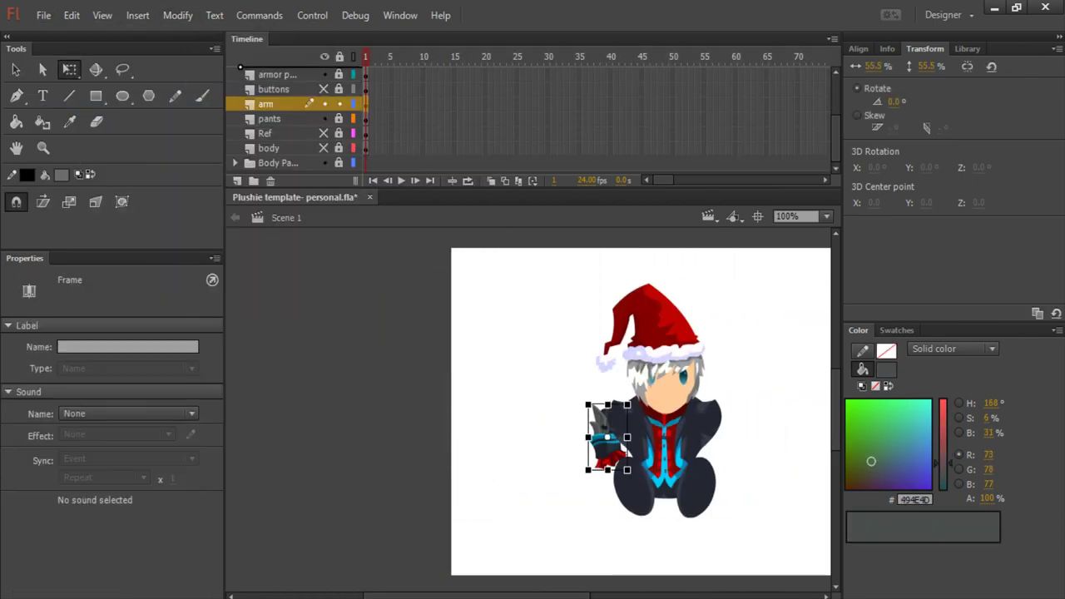
key(ctrl+equal)
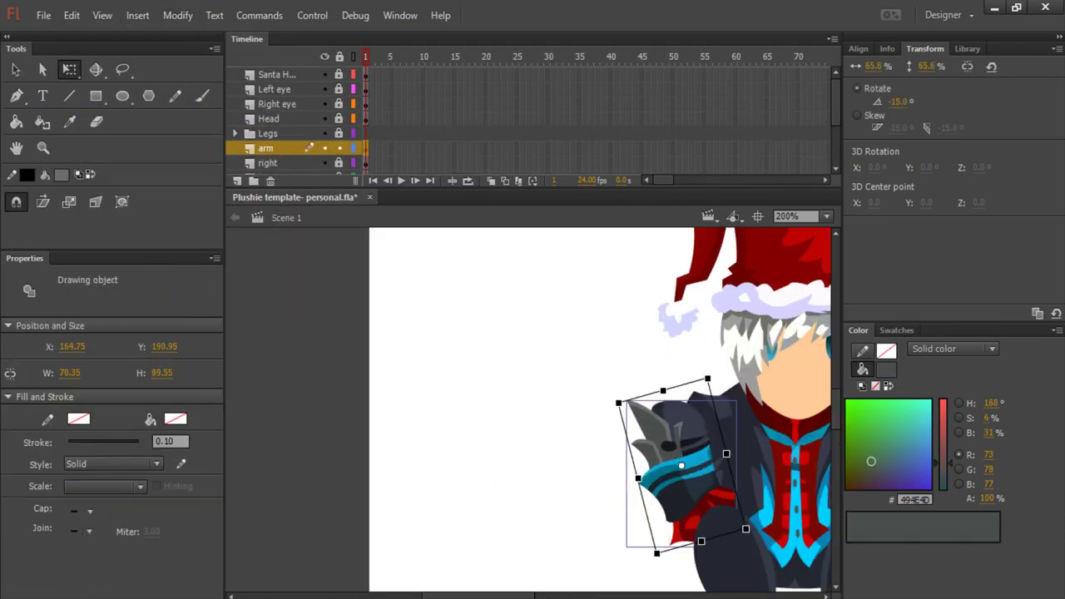
key(ctrl+z)
scroll(528, 408, right, 3)
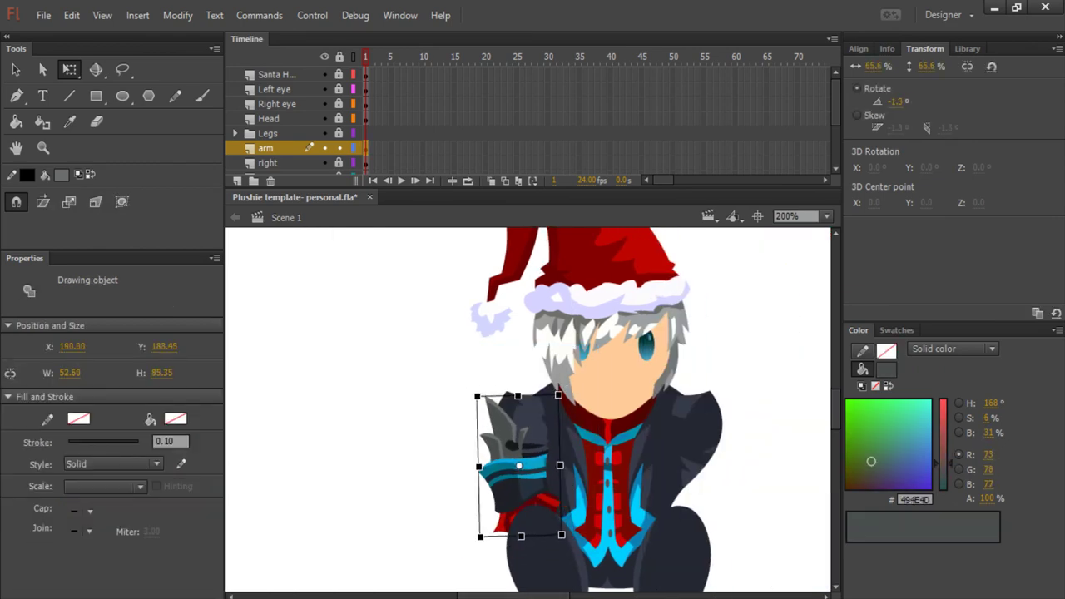
click(457, 383)
drag(463, 388, 446, 394)
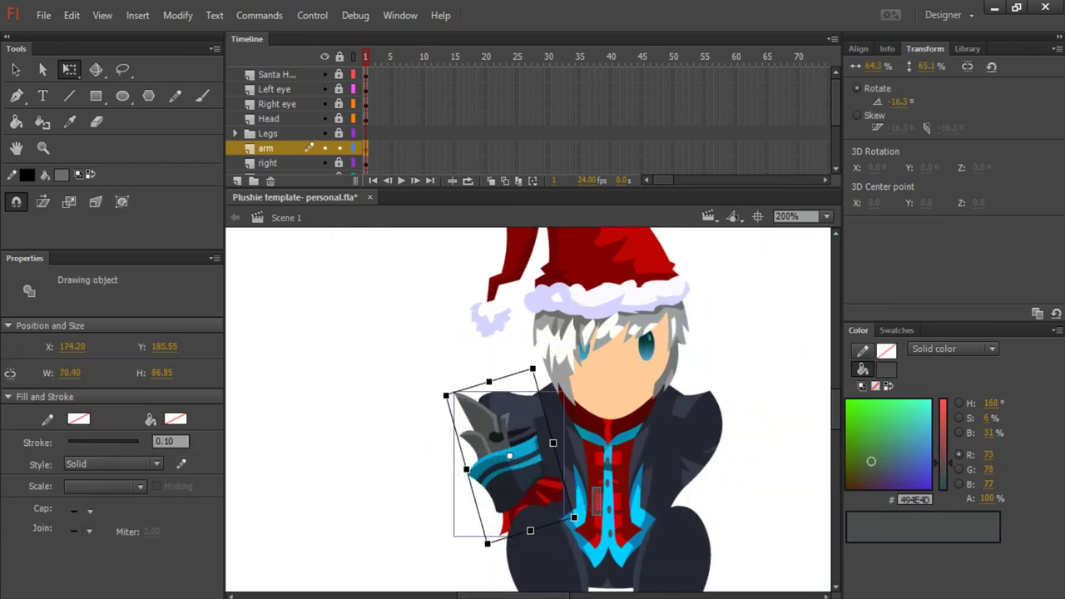
- Paste a copy of the arm onto a new layer, mirror it horizontally and fit it on the opposite sleeve
key(ctrl+x)
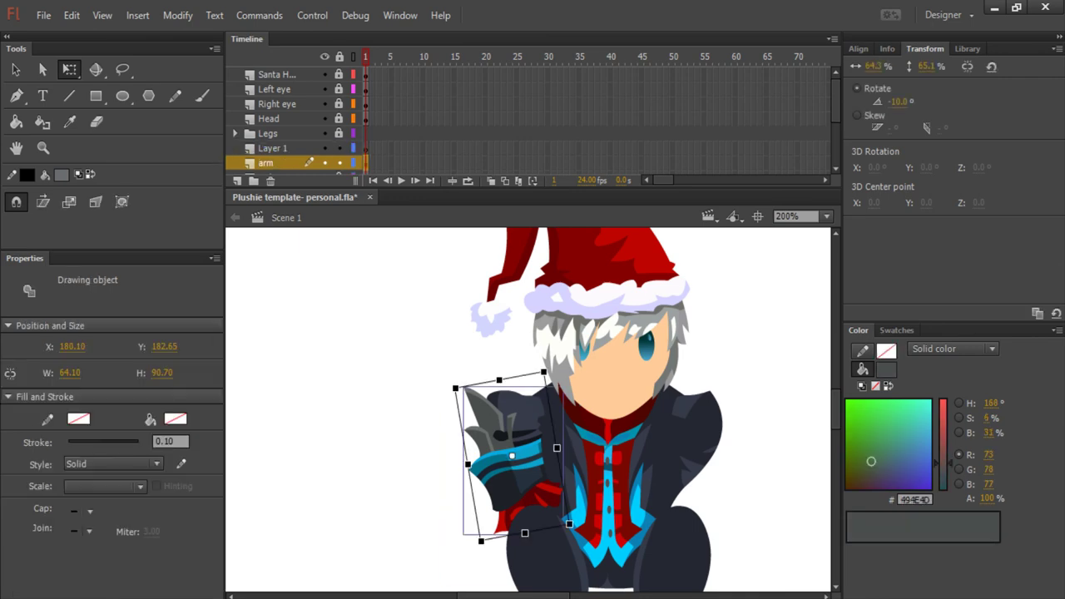
key(ctrl+v)
key(Home)
text(-)
key(Return)
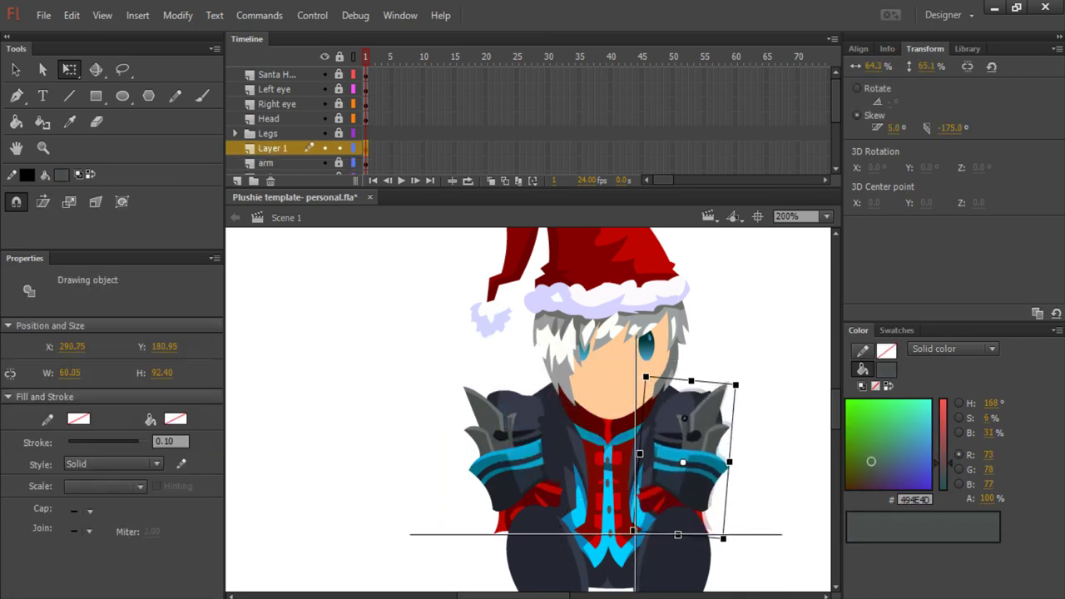
key(ctrl+shift+a)
key(ctrl+minus)
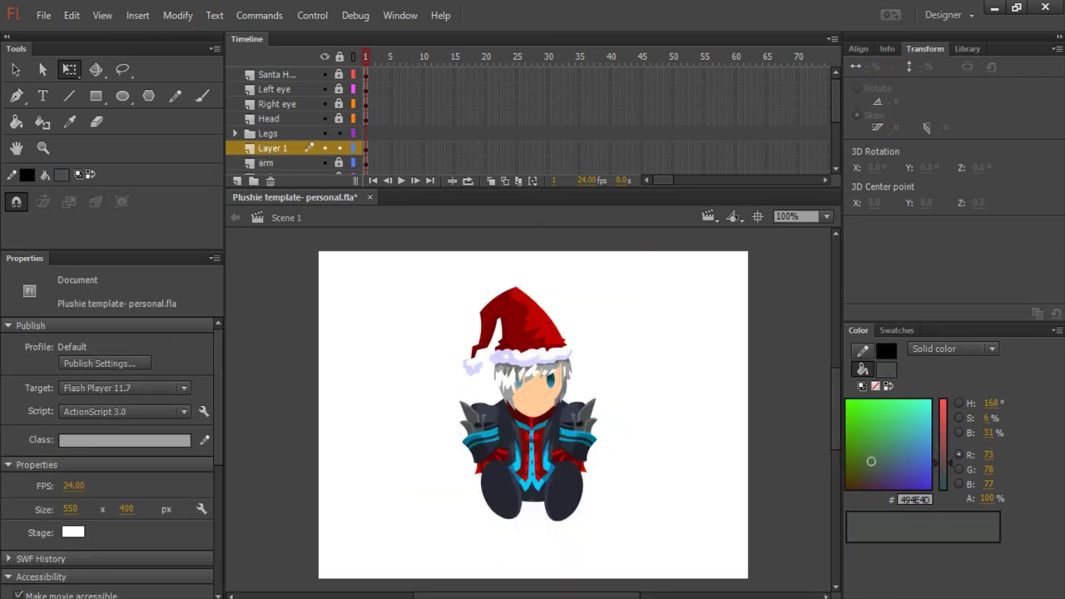
- Select the Legs folder and save the document
click(268, 133)
key(ctrl+equal)
key(ctrl+equal)
key(ctrl+minus)
key(ctrl+minus)
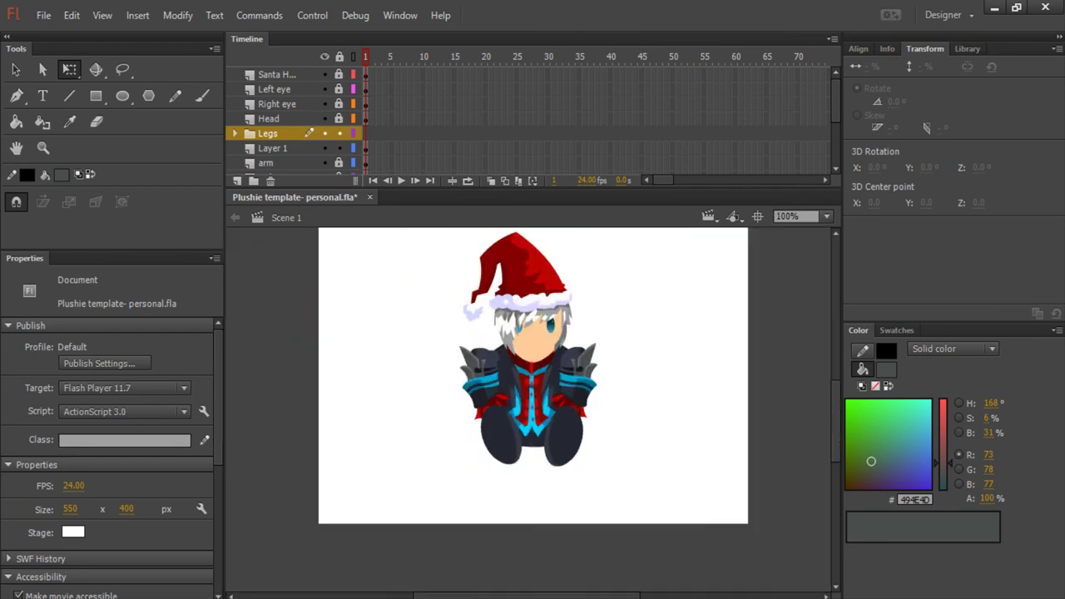
key(ctrl+equal)
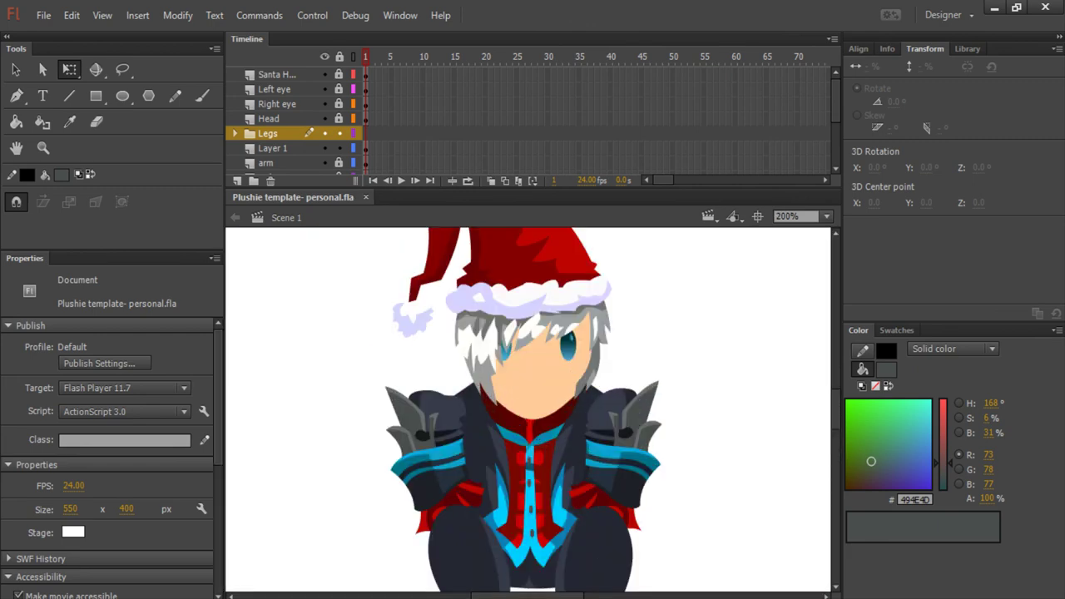